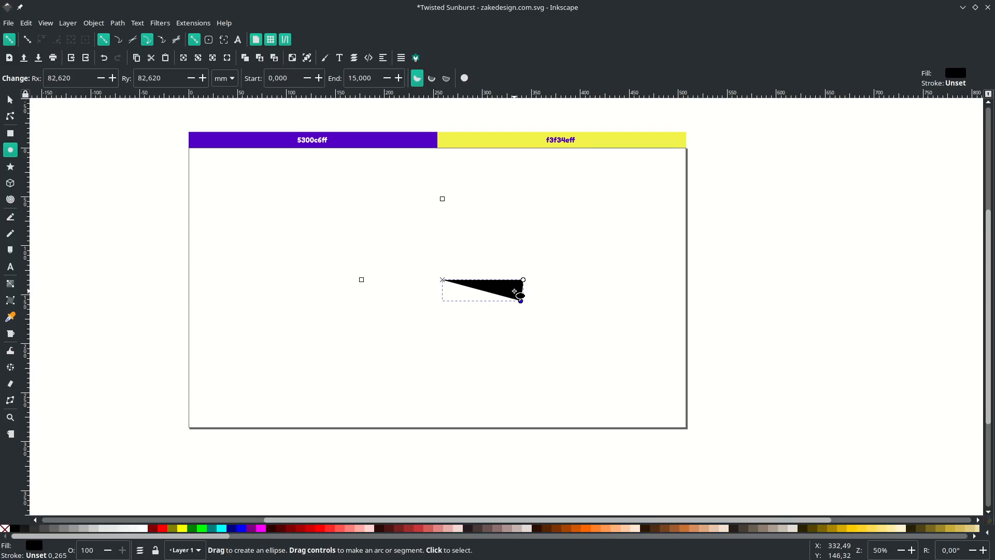
Step: Convert the black pie slice to a path and deselect it
{"action": "key", "text": "s"}
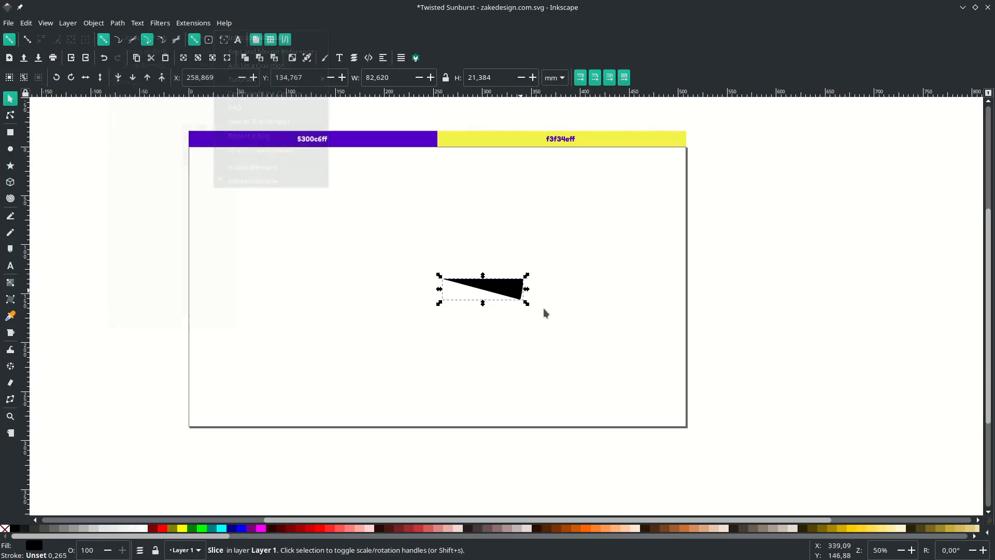
{"action": "left_click", "coordinate": [117, 23]}
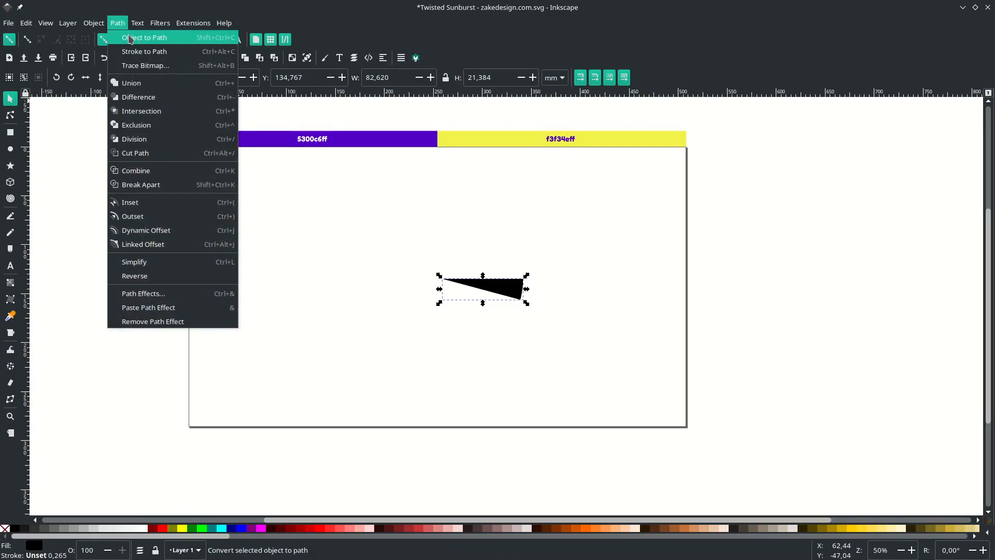
{"action": "left_click", "coordinate": [130, 38]}
{"action": "left_click", "coordinate": [551, 355]}
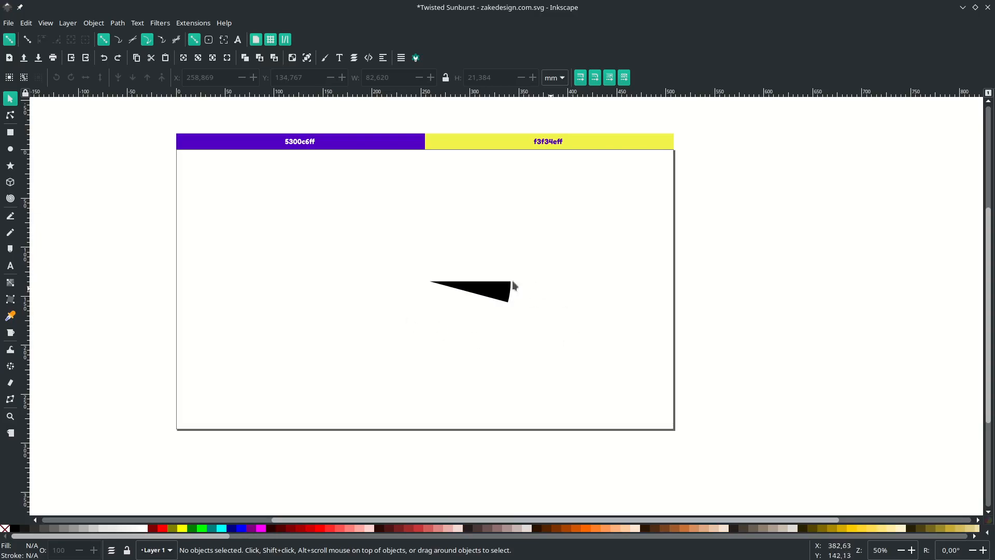
Step: Scale the wedge up proportionally to about 182 mm wide, with its tip near the page centre
{"action": "left_click", "coordinate": [505, 297]}
{"action": "left_click_drag", "start_coordinate": [517, 310], "coordinate": [565, 348]}
{"action": "left_click_drag", "start_coordinate": [535, 287], "coordinate": [586, 313]}
{"action": "left_click", "coordinate": [678, 305]}
{"action": "left_click", "coordinate": [565, 309]}
{"action": "scroll", "coordinate": [567, 309], "scroll_direction": "down", "scroll_amount": 1}
{"action": "scroll", "coordinate": [596, 308], "scroll_direction": "right", "scroll_amount": 2}
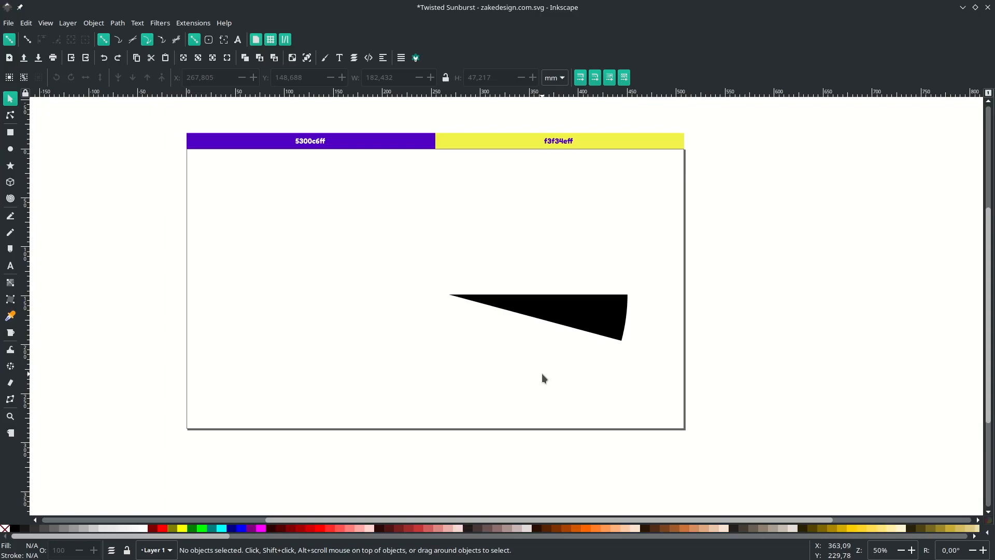
Step: Move the wedge's rotation centre exactly onto its pointed tip
{"action": "left_click", "coordinate": [566, 317]}
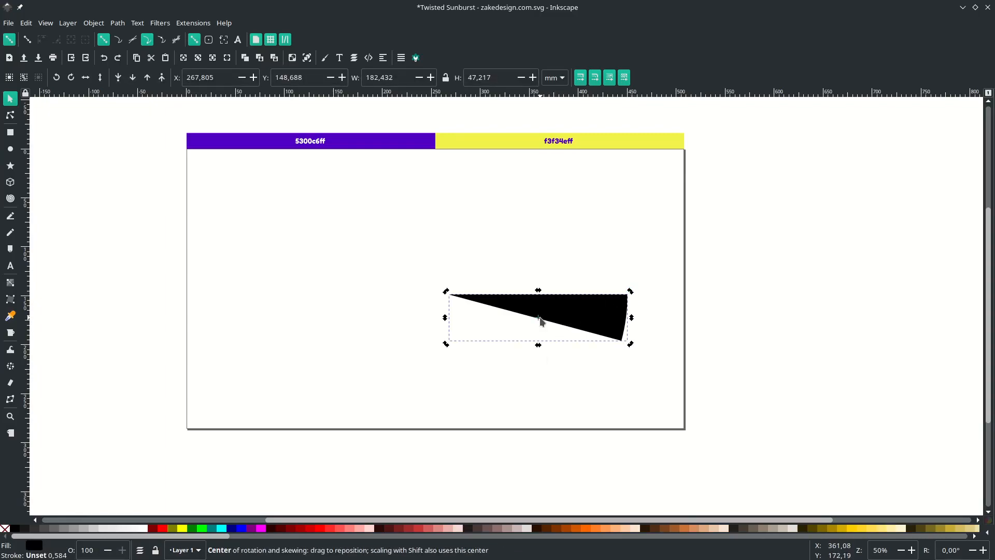
{"action": "left_click_drag", "start_coordinate": [539, 318], "coordinate": [451, 298]}
{"action": "scroll", "coordinate": [452, 299], "scroll_direction": "up", "scroll_amount": 3}
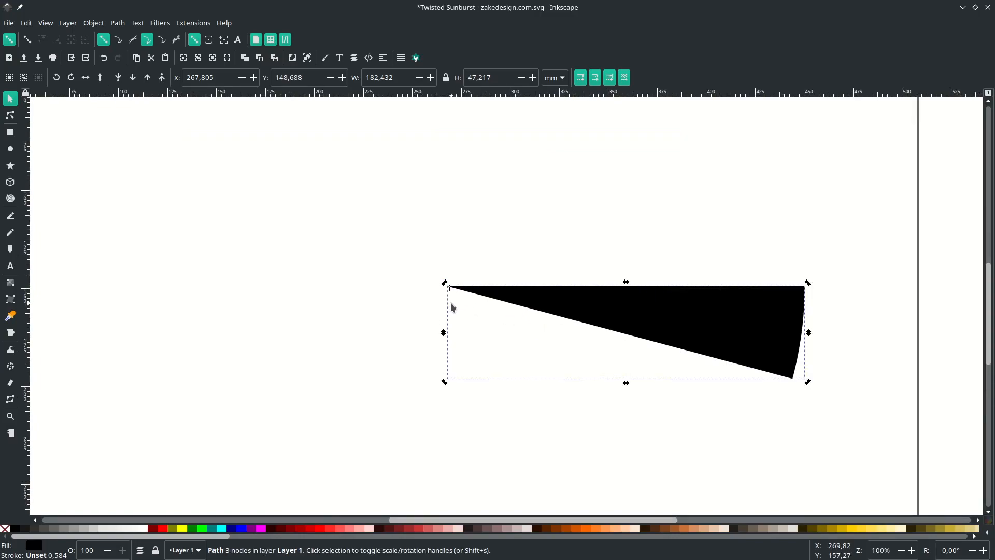
{"action": "scroll", "coordinate": [456, 298], "scroll_direction": "up", "scroll_amount": 10}
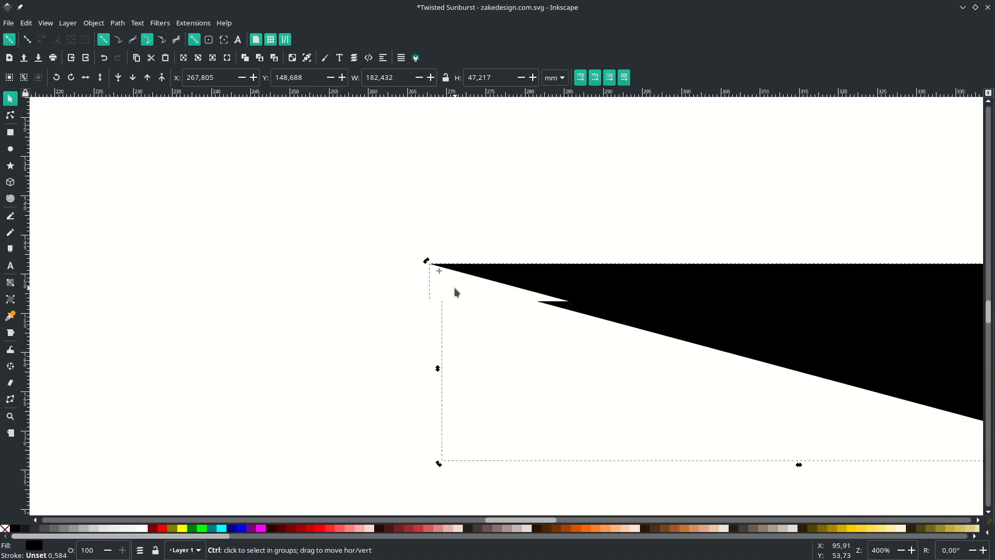
{"action": "scroll", "coordinate": [419, 332], "scroll_direction": "up", "scroll_amount": 2}
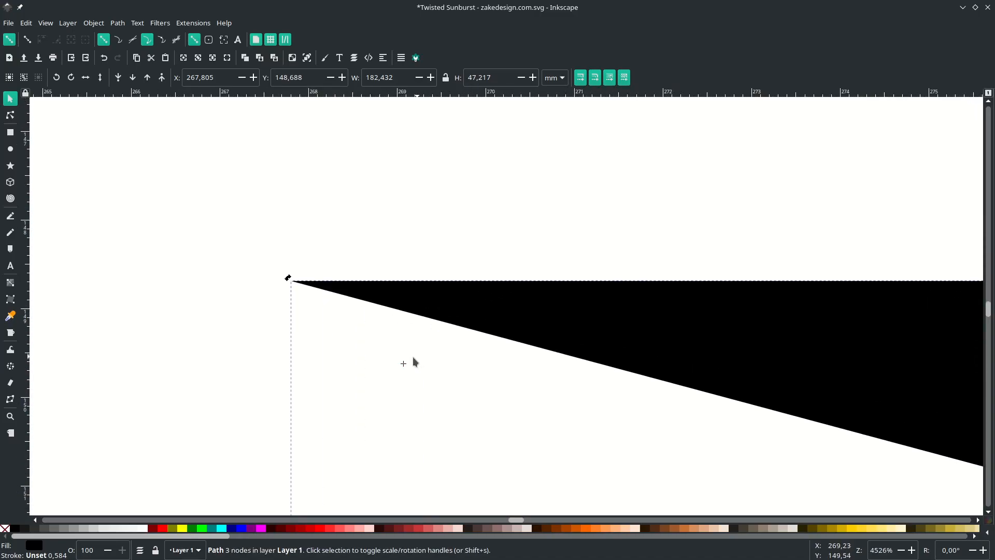
{"action": "left_click_drag", "start_coordinate": [403, 362], "coordinate": [360, 334]}
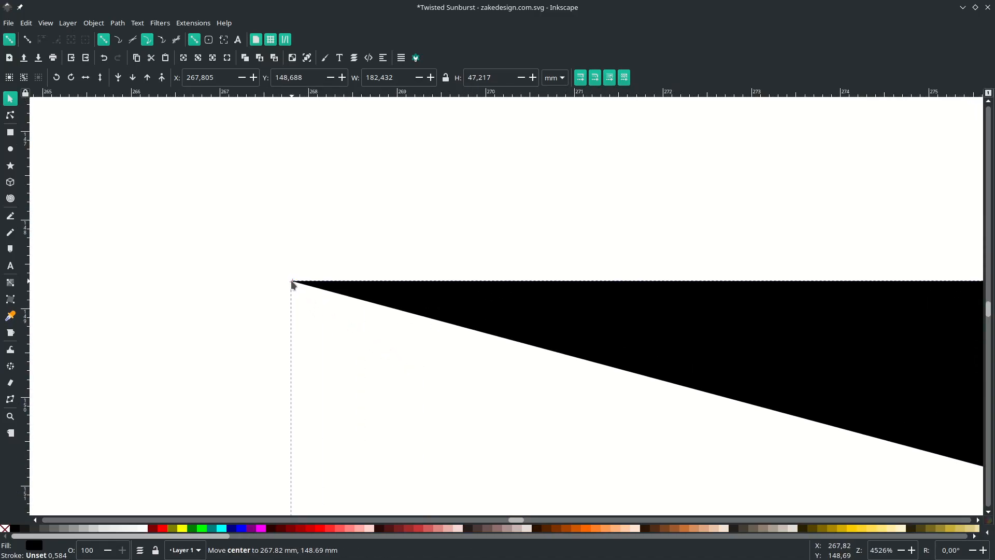
{"action": "left_click_drag", "start_coordinate": [290, 280], "coordinate": [291, 280]}
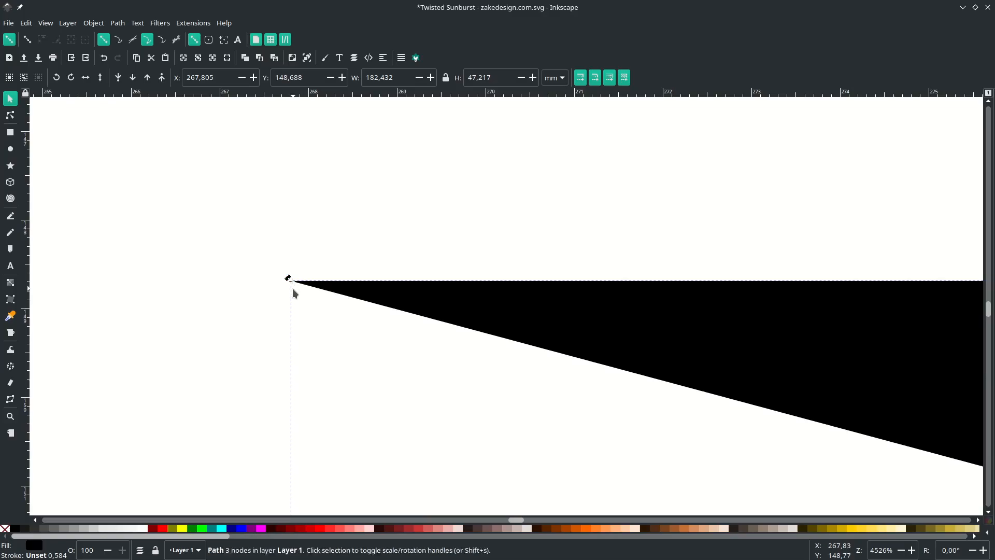
{"action": "scroll", "coordinate": [288, 285], "scroll_direction": "up", "scroll_amount": 5}
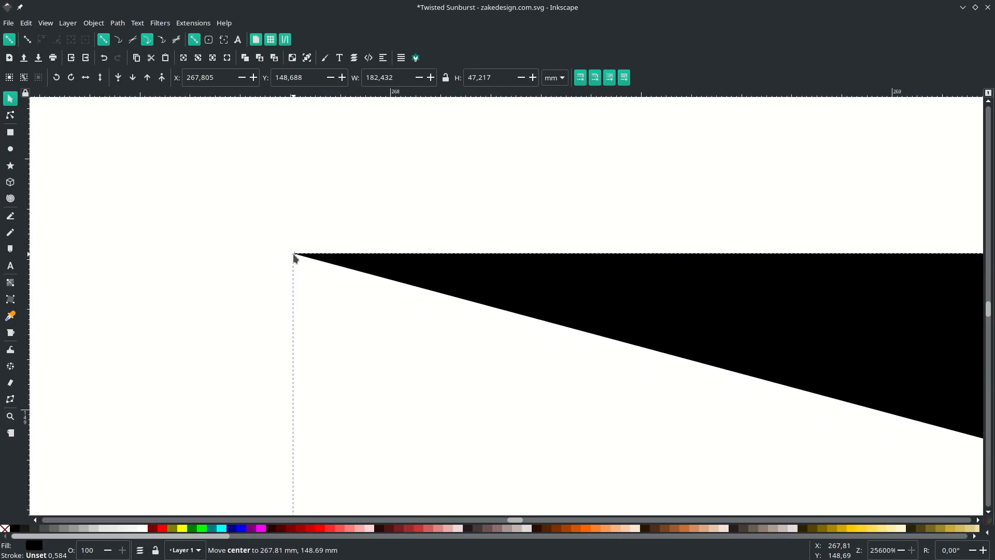
{"action": "scroll", "coordinate": [320, 301], "scroll_direction": "down", "scroll_amount": 3}
{"action": "scroll", "coordinate": [319, 302], "scroll_direction": "down", "scroll_amount": 15}
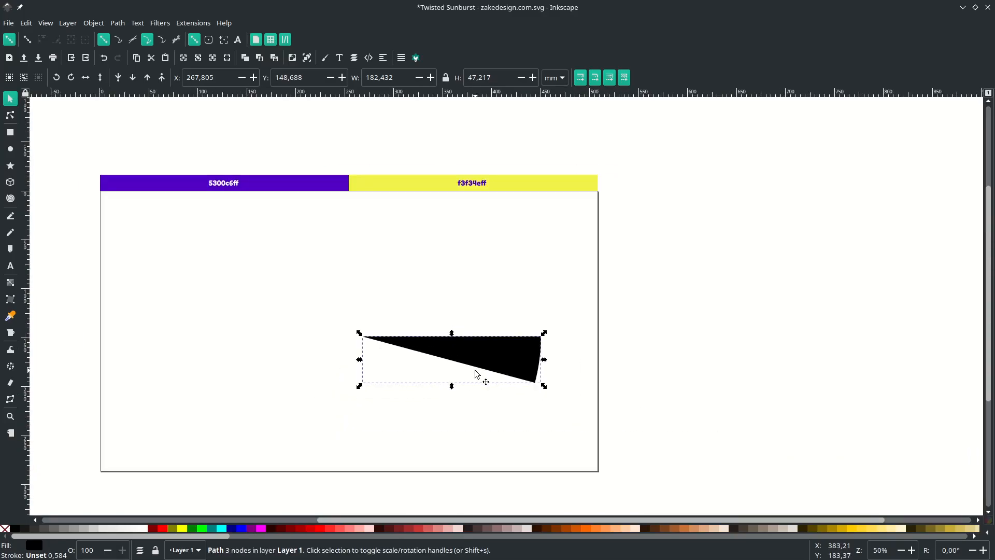
Step: Bend the wedge's two long straight edges downward into curves to form a twisted ray
{"action": "scroll", "coordinate": [464, 351], "scroll_direction": "up", "scroll_amount": 2}
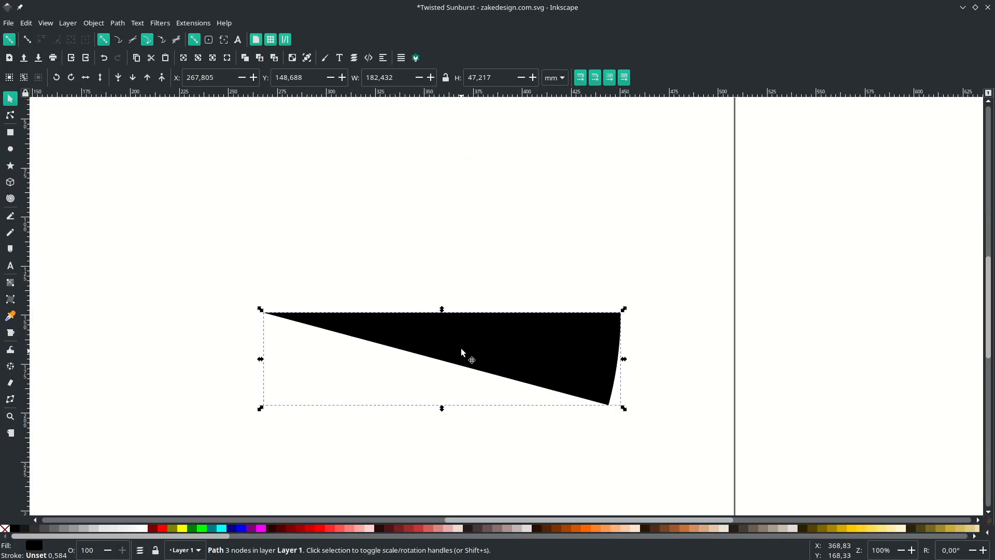
{"action": "scroll", "coordinate": [461, 327], "scroll_direction": "up", "scroll_amount": 1}
{"action": "key", "text": "n"}
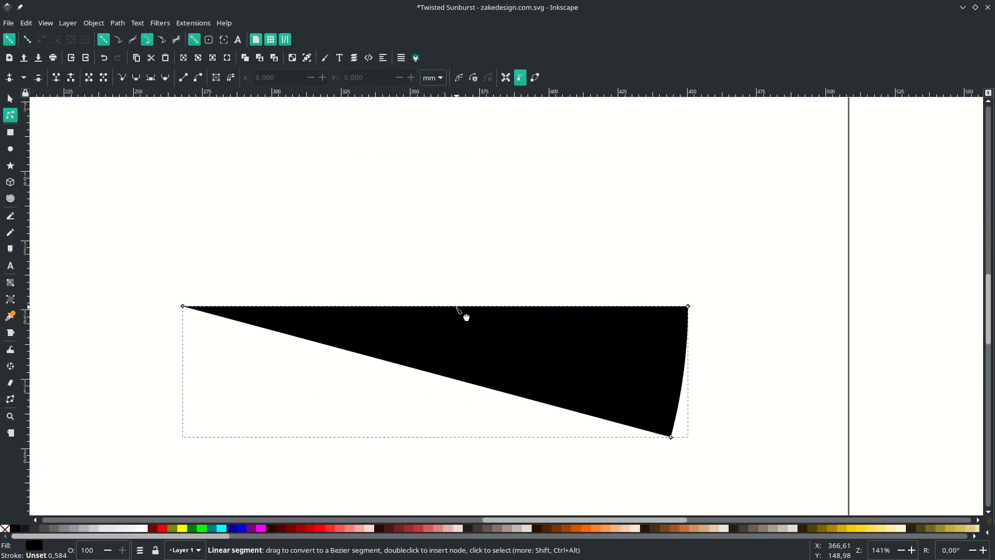
{"action": "left_click_drag", "start_coordinate": [456, 308], "coordinate": [452, 326]}
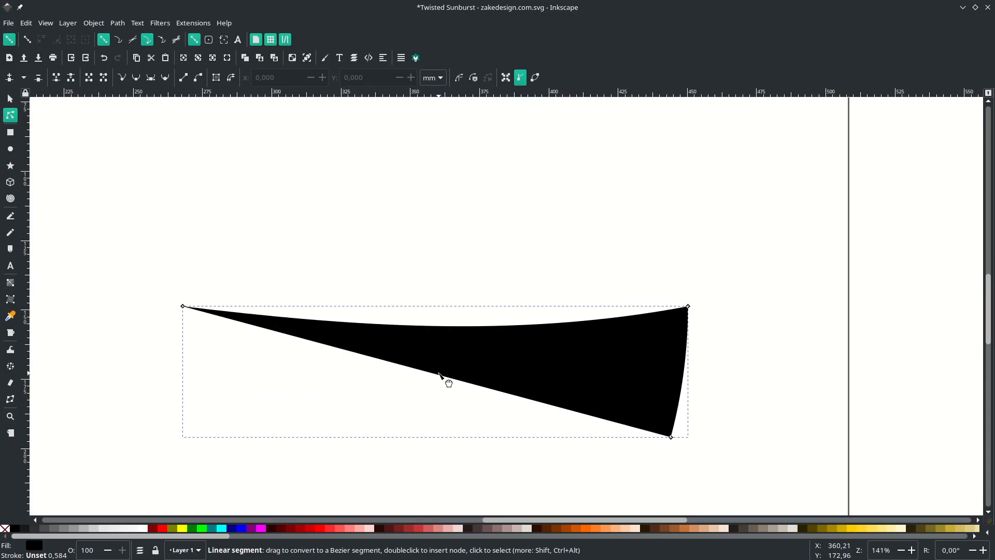
{"action": "left_click_drag", "start_coordinate": [438, 375], "coordinate": [435, 418]}
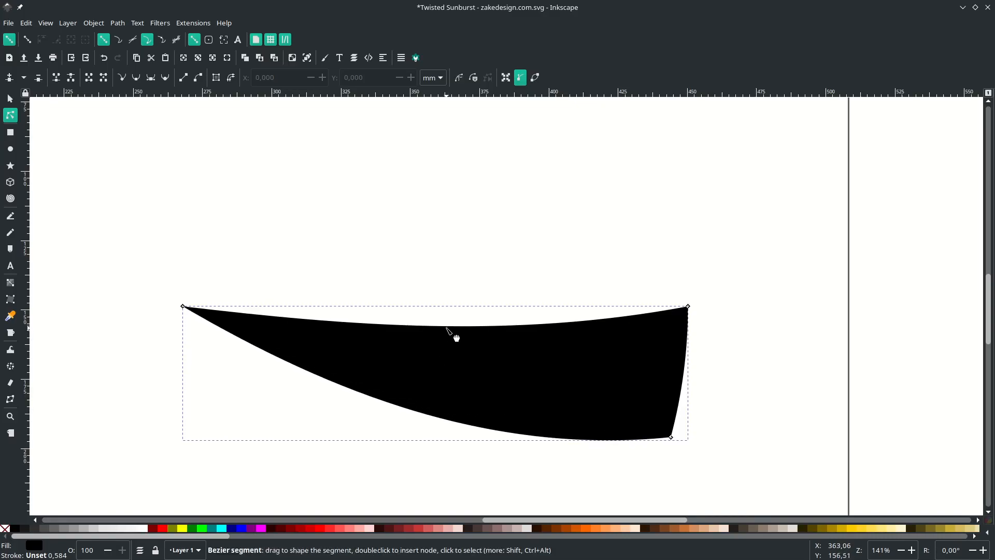
Step: Fill the curved ray with the purple swatch colour 5300c6ff and check its RGBA code in Fill and Stroke
{"action": "scroll", "coordinate": [456, 337], "scroll_direction": "down", "scroll_amount": 2}
{"action": "scroll", "coordinate": [454, 357], "scroll_direction": "down", "scroll_amount": 1}
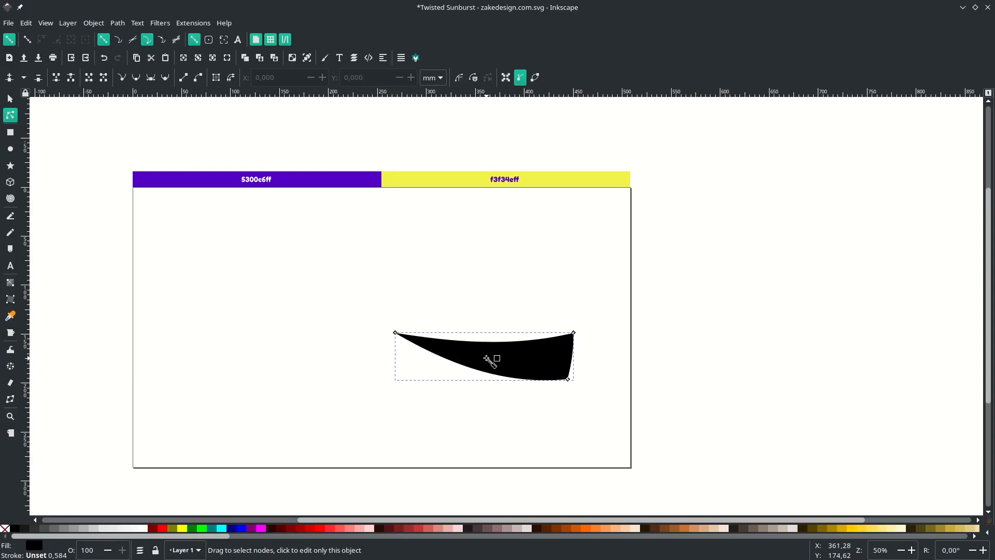
{"action": "key", "text": "d"}
{"action": "left_click", "coordinate": [365, 177]}
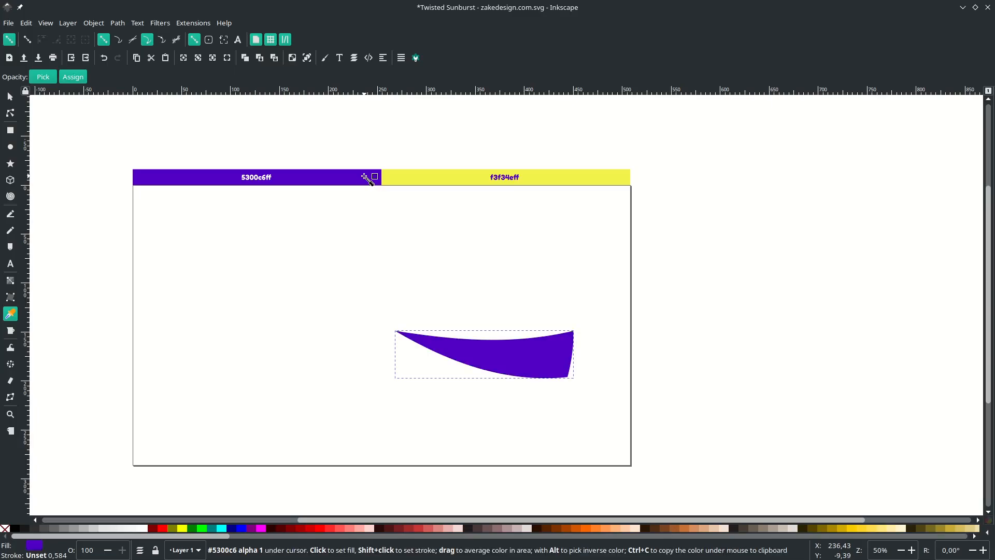
{"action": "left_click", "coordinate": [326, 59]}
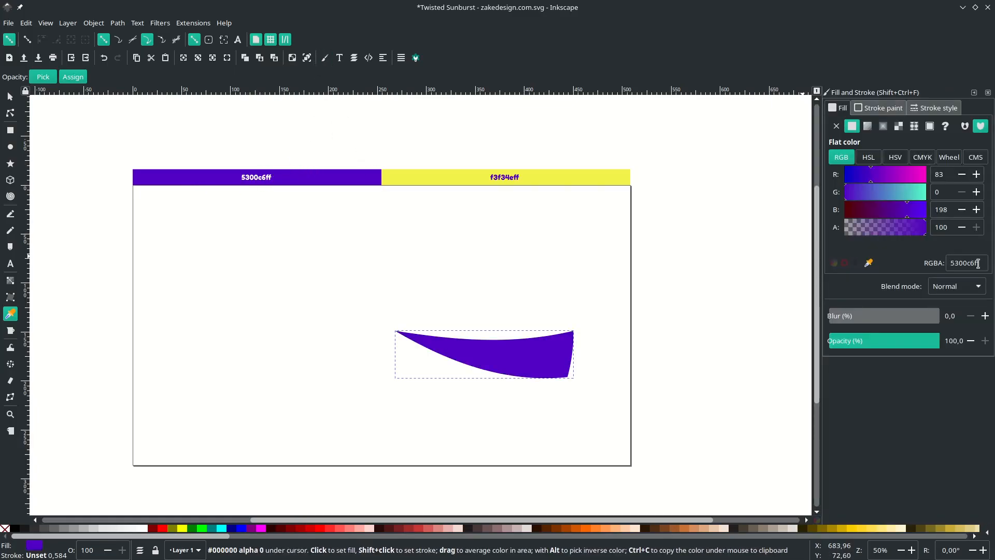
{"action": "left_click", "coordinate": [988, 94]}
Step: Set up a Transform rotation of 30° for the purple ray
{"action": "key", "text": "s"}
{"action": "key", "text": "minus"}
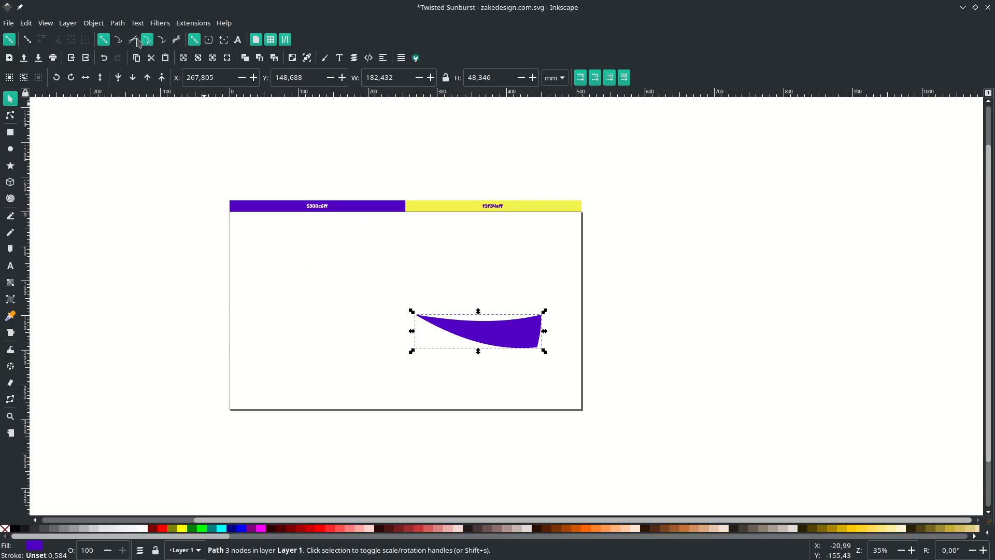
{"action": "left_click", "coordinate": [94, 23]}
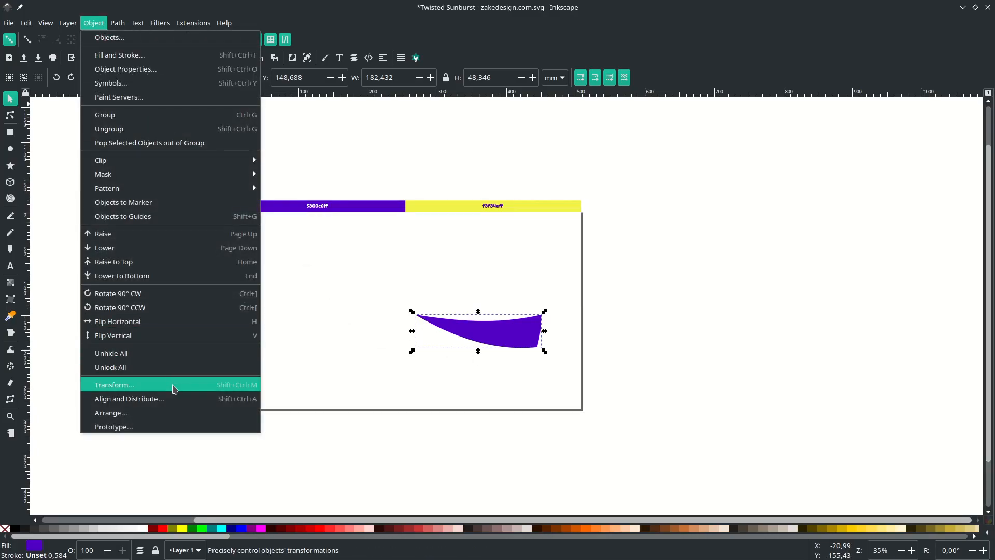
{"action": "left_click", "coordinate": [173, 388]}
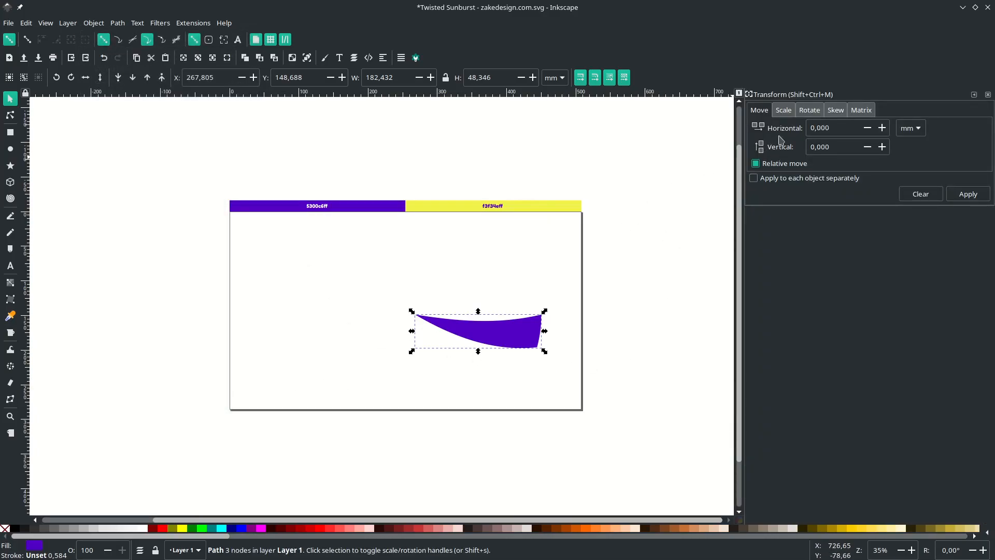
{"action": "left_click", "coordinate": [808, 110]}
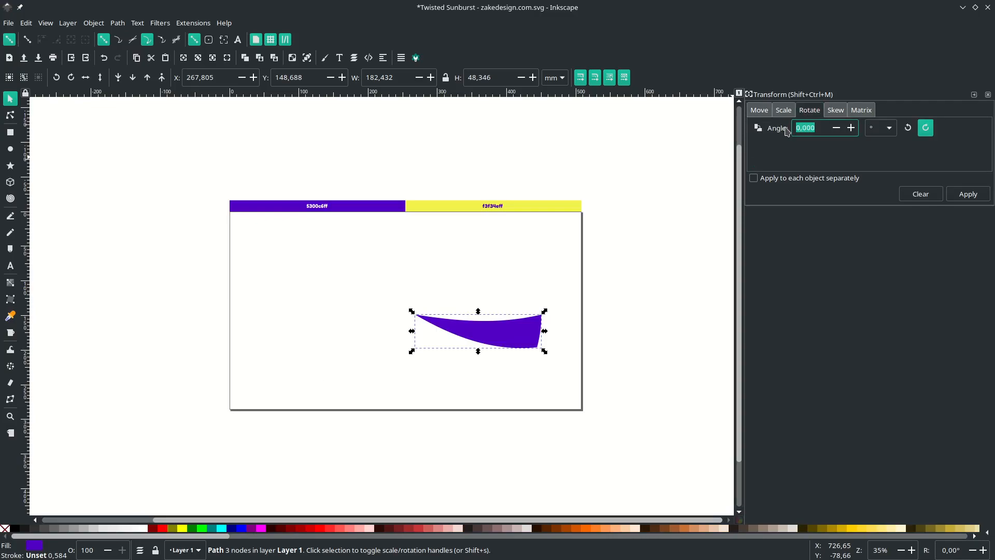
{"action": "type", "text": "30"}
Step: Try rotating the original ray 30° clockwise, and undo the rotation
{"action": "left_click", "coordinate": [973, 199]}
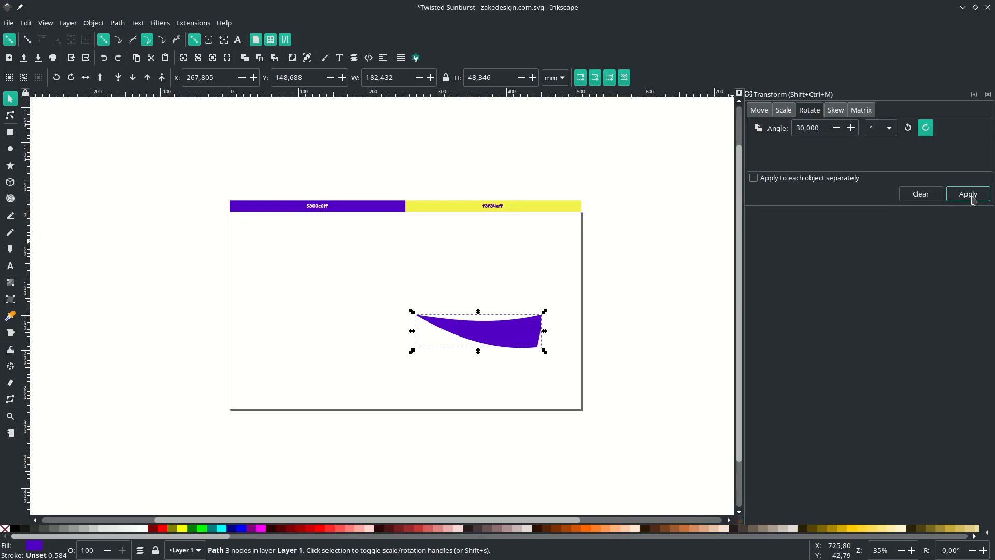
{"action": "left_click", "coordinate": [972, 199]}
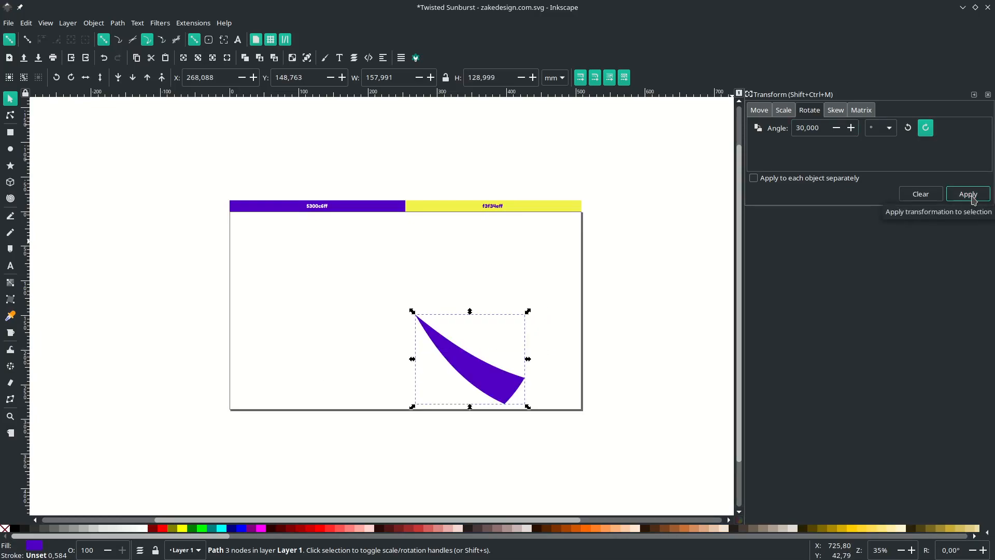
{"action": "key", "text": "ctrl+z"}
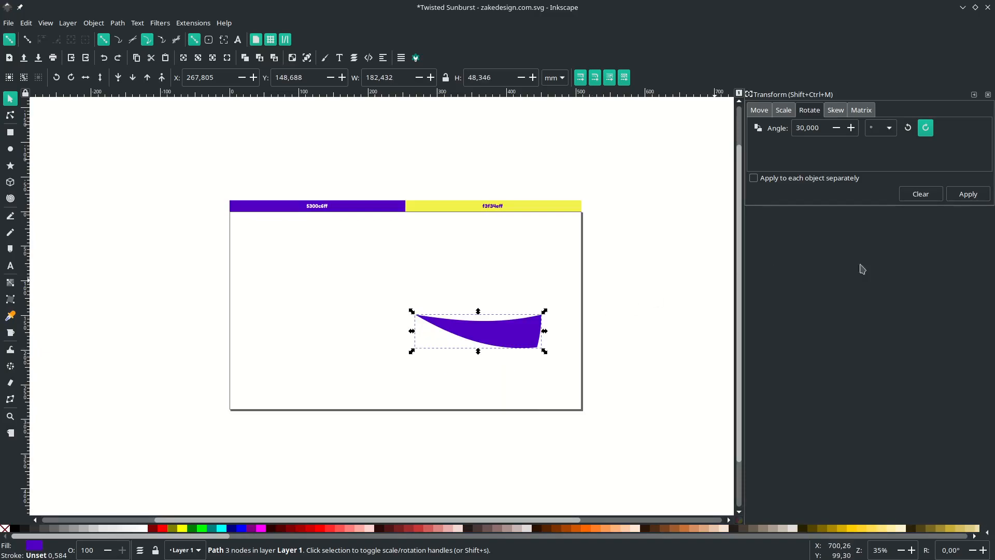
Step: Repeatedly duplicate the ray and rotate each copy 30° clockwise until twelve rays form a full circle
{"action": "left_click", "coordinate": [980, 201]}
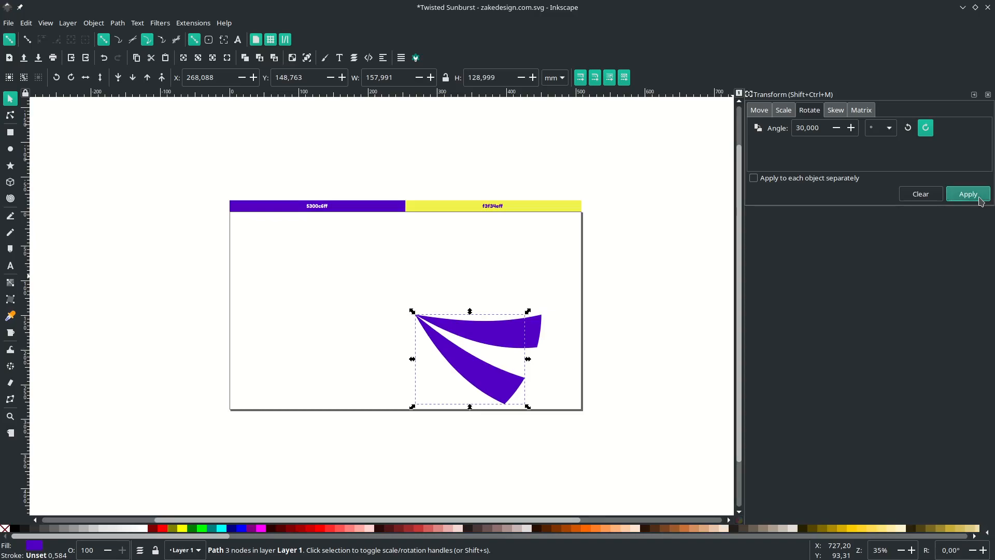
{"action": "left_click", "coordinate": [981, 201]}
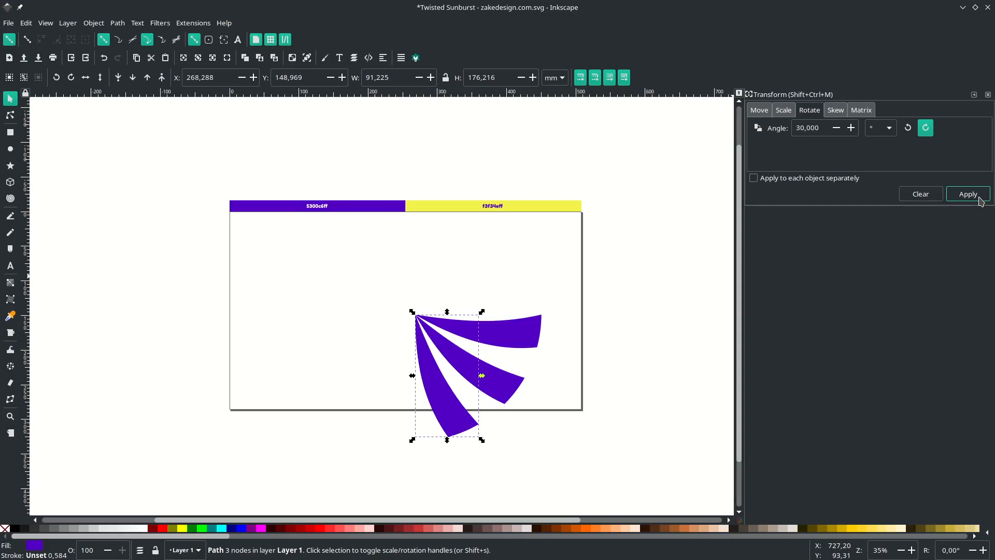
{"action": "left_click", "coordinate": [981, 201]}
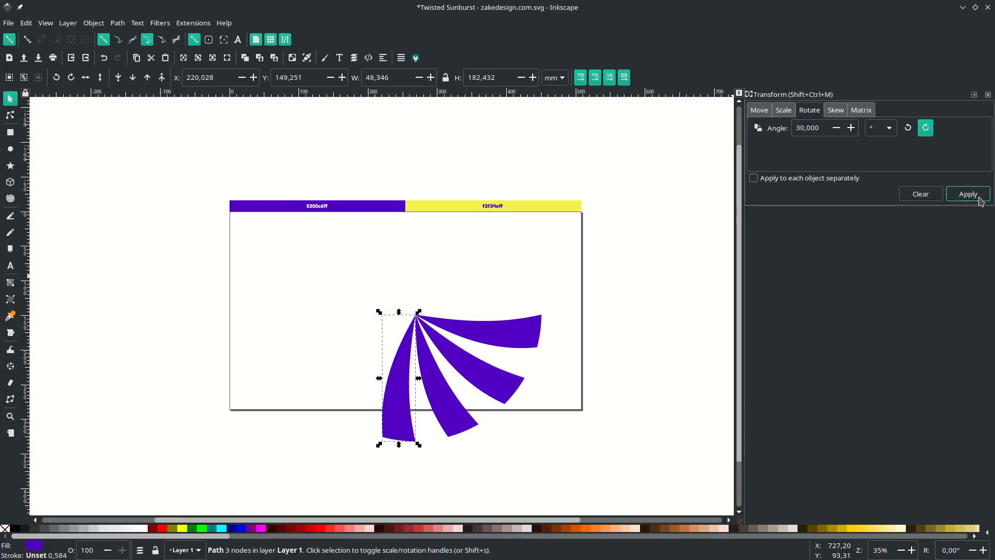
{"action": "key", "text": "ctrl+d"}
{"action": "left_click", "coordinate": [979, 198]}
{"action": "key", "text": "ctrl+d"}
{"action": "left_click", "coordinate": [979, 198]}
{"action": "key", "text": "ctrl+d"}
{"action": "left_click", "coordinate": [979, 198]}
{"action": "key", "text": "ctrl+d"}
{"action": "left_click", "coordinate": [979, 198]}
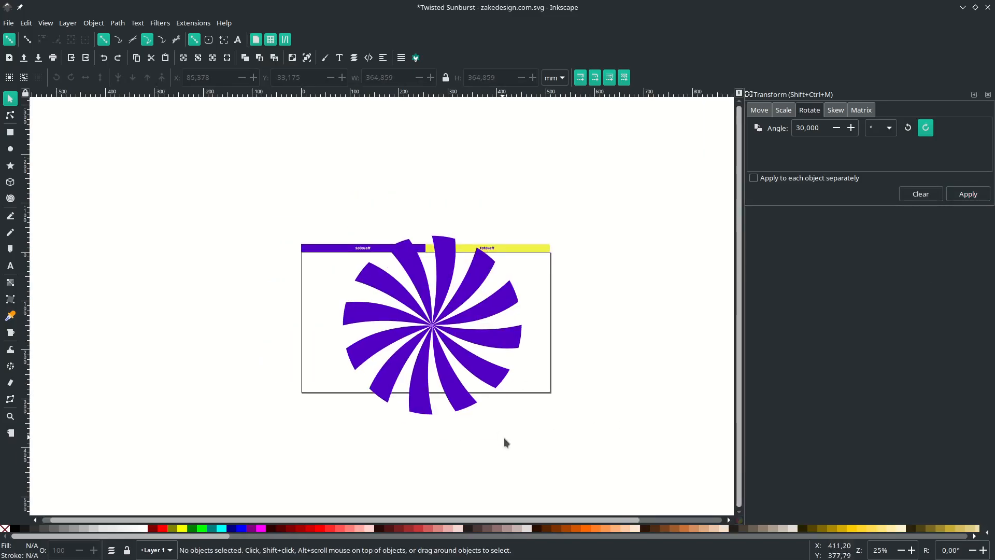
Step: Select all twelve rays, excluding the two colour-code labels, and group them
{"action": "left_click_drag", "start_coordinate": [526, 419], "coordinate": [340, 238]}
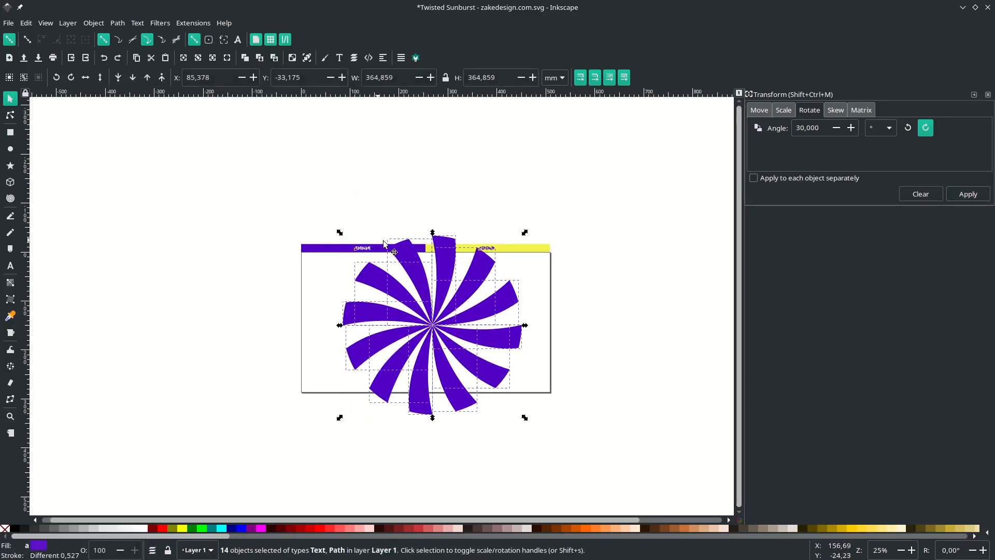
{"action": "scroll", "coordinate": [412, 244], "scroll_direction": "up", "scroll_amount": 3, "text": "ctrl"}
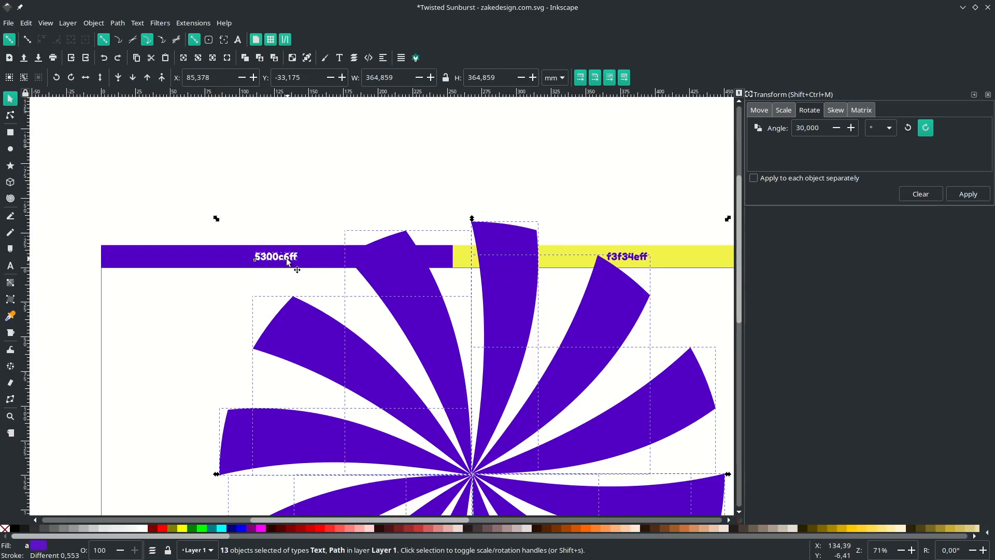
{"action": "scroll", "coordinate": [305, 285], "scroll_direction": "down", "scroll_amount": 2, "text": "ctrl"}
{"action": "scroll", "coordinate": [315, 286], "scroll_direction": "down", "scroll_amount": 2}
{"action": "scroll", "coordinate": [316, 288], "scroll_direction": "left", "scroll_amount": 2}
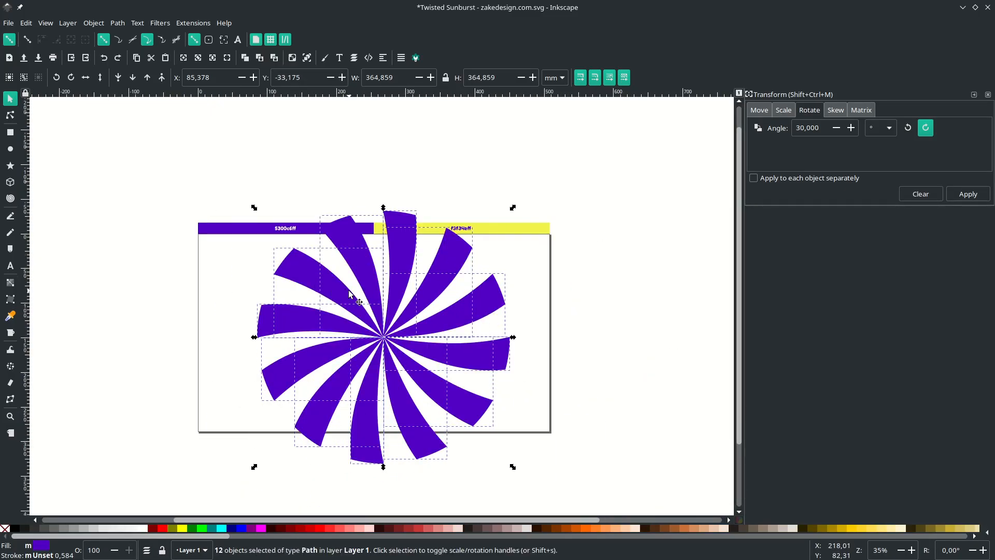
{"action": "key", "text": "ctrl+g"}
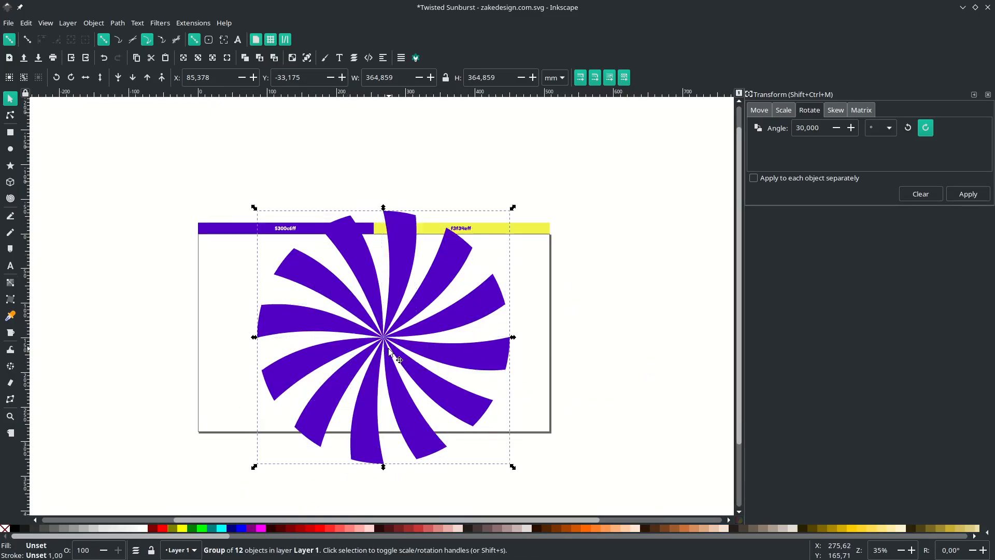
Step: Move the grouped sunburst off the page to the empty canvas on the page's left side
{"action": "scroll", "coordinate": [409, 346], "scroll_direction": "down", "scroll_amount": 1, "text": "ctrl"}
{"action": "scroll", "coordinate": [442, 343], "scroll_direction": "up", "scroll_amount": 1, "text": "ctrl"}
{"action": "left_click_drag", "start_coordinate": [450, 286], "coordinate": [124, 280]}
{"action": "scroll", "coordinate": [306, 286], "scroll_direction": "down", "scroll_amount": 1, "text": "ctrl"}
{"action": "scroll", "coordinate": [420, 282], "scroll_direction": "up", "scroll_amount": 2}
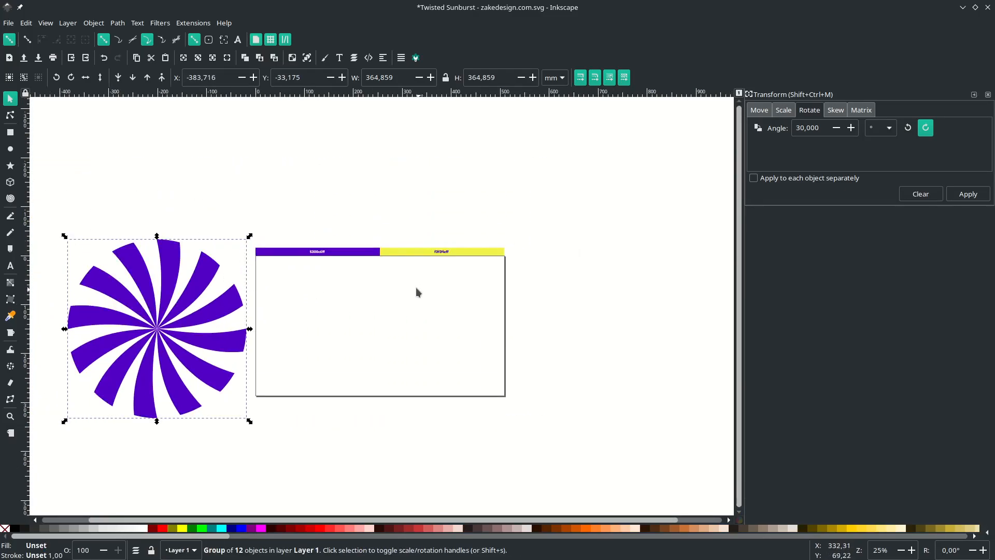
Step: Draw a rectangle covering the whole page, about 508 by 285.75 mm
{"action": "left_click", "coordinate": [10, 132]}
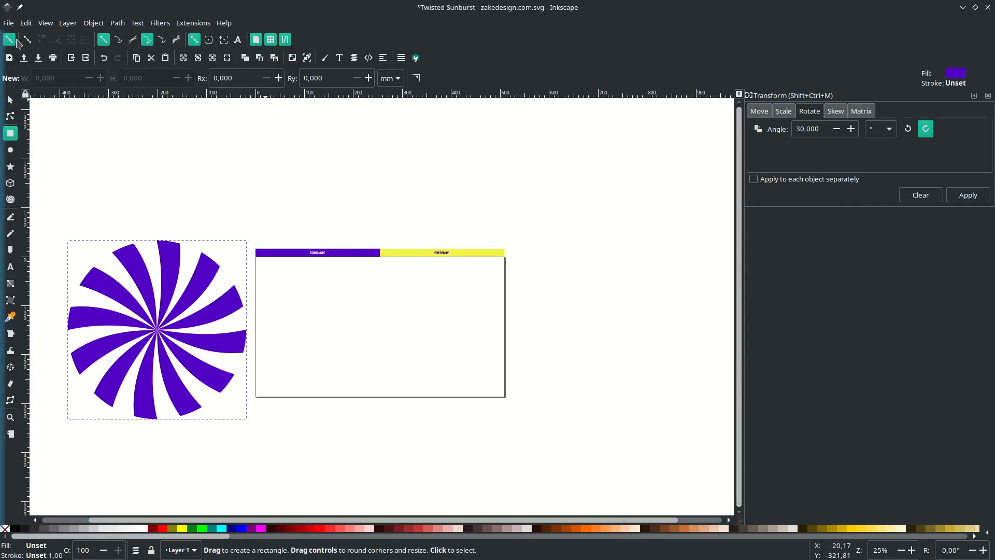
{"action": "scroll", "coordinate": [282, 291], "scroll_direction": "up", "scroll_amount": 1, "text": "ctrl"}
{"action": "key", "text": "ctrl+z"}
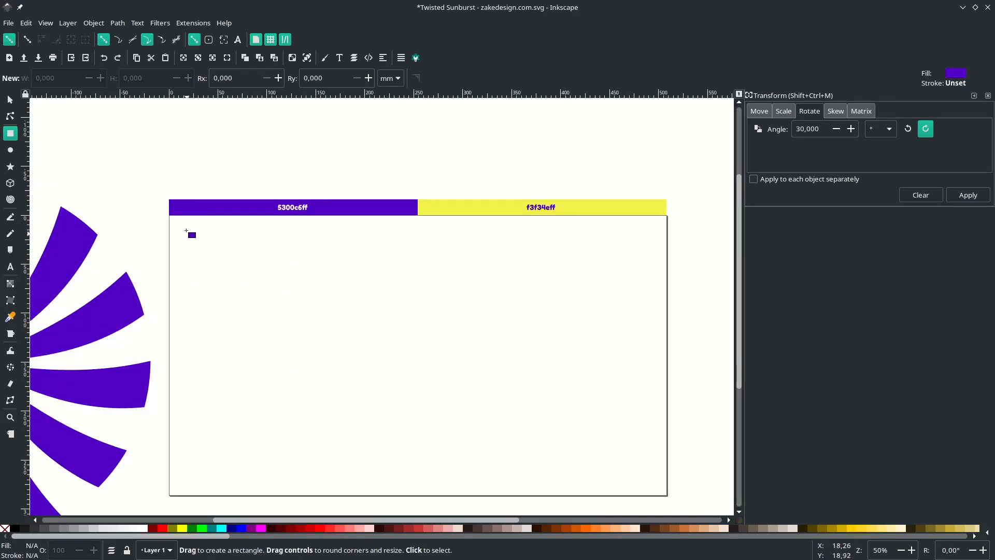
{"action": "left_click_drag", "start_coordinate": [169, 214], "coordinate": [667, 495]}
{"action": "scroll", "coordinate": [556, 387], "scroll_direction": "down", "scroll_amount": 1, "text": "ctrl"}
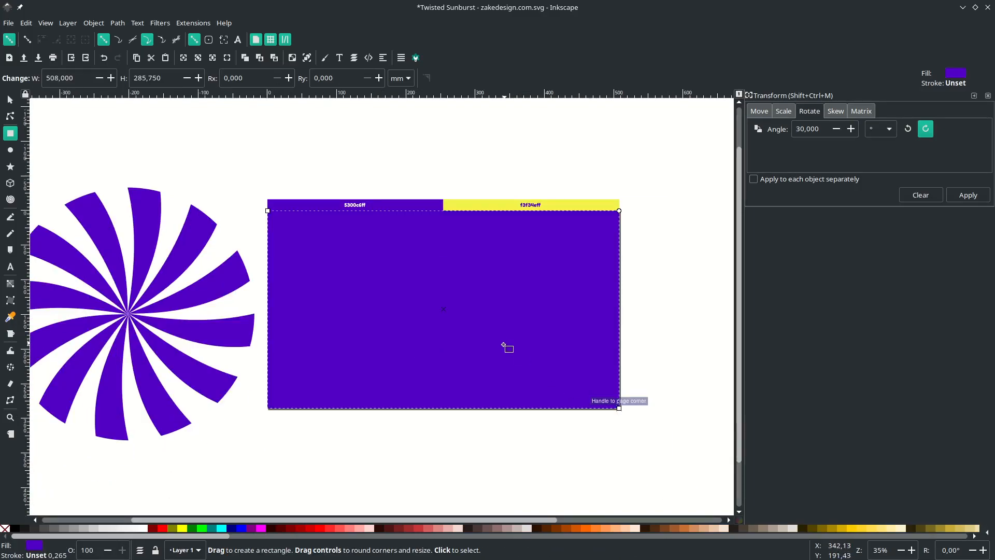
Step: Fill the page-sized rectangle with the yellow f3f34e sampled from the colour-code label
{"action": "scroll", "coordinate": [509, 345], "scroll_direction": "up", "scroll_amount": 2}
{"action": "key", "text": "d"}
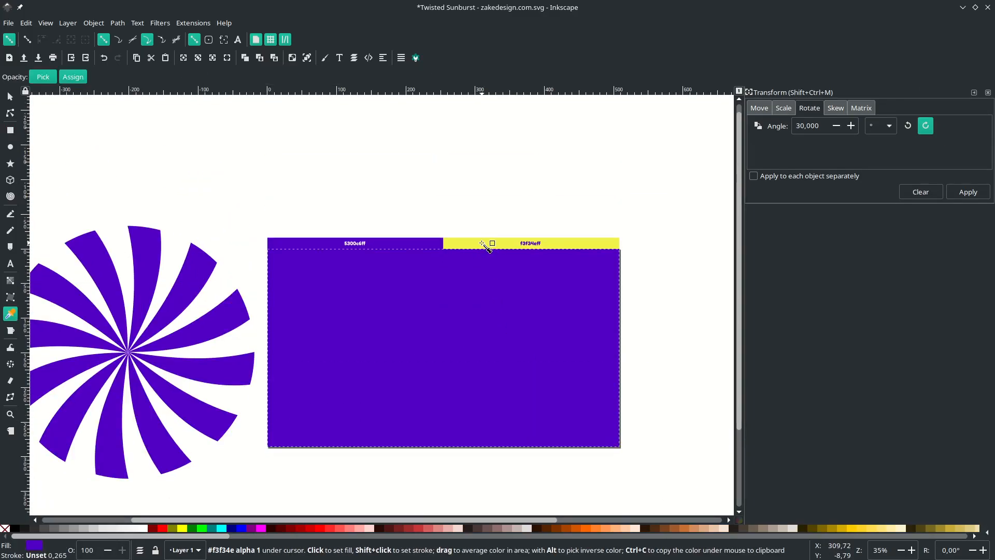
{"action": "left_click", "coordinate": [482, 243]}
{"action": "scroll", "coordinate": [487, 245], "scroll_direction": "down", "scroll_amount": 1, "text": "ctrl"}
{"action": "scroll", "coordinate": [495, 321], "scroll_direction": "left", "scroll_amount": 4}
{"action": "scroll", "coordinate": [495, 334], "scroll_direction": "down", "scroll_amount": 3}
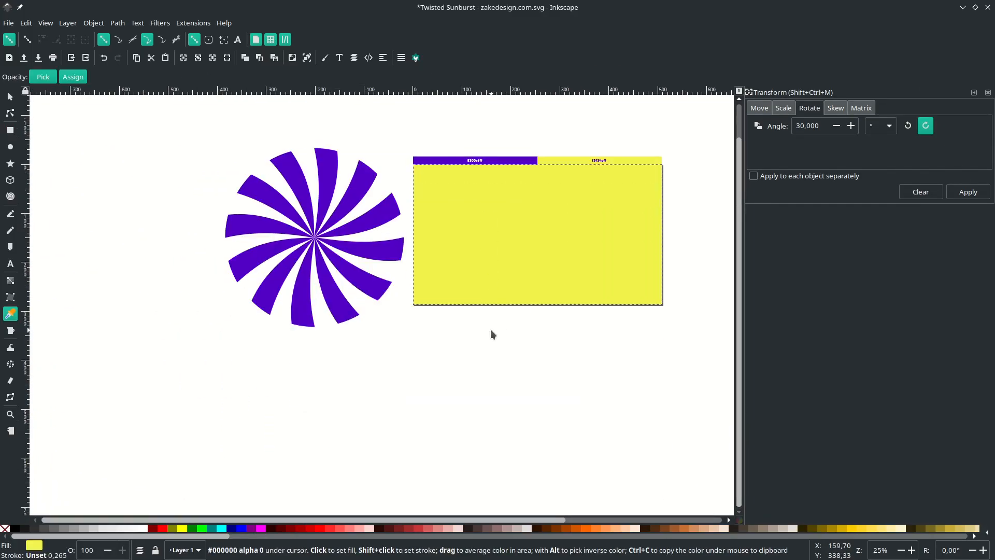
Step: Select the sunburst group and then the yellow rectangle, and centre them on both axes relative to the last selected object
{"action": "scroll", "coordinate": [490, 328], "scroll_direction": "down", "scroll_amount": 1}
{"action": "key", "text": "s"}
{"action": "scroll", "coordinate": [490, 328], "scroll_direction": "right", "scroll_amount": 5}
{"action": "scroll", "coordinate": [543, 442], "scroll_direction": "down", "scroll_amount": 1, "text": "ctrl"}
{"action": "scroll", "coordinate": [570, 456], "scroll_direction": "up", "scroll_amount": 4}
{"action": "left_click", "coordinate": [577, 465]}
{"action": "scroll", "coordinate": [447, 448], "scroll_direction": "left", "scroll_amount": 2}
{"action": "scroll", "coordinate": [468, 402], "scroll_direction": "up", "scroll_amount": 2, "text": "ctrl"}
{"action": "scroll", "coordinate": [472, 395], "scroll_direction": "right", "scroll_amount": 3}
{"action": "scroll", "coordinate": [337, 399], "scroll_direction": "down", "scroll_amount": 1, "text": "ctrl"}
{"action": "scroll", "coordinate": [257, 296], "scroll_direction": "right", "scroll_amount": 2}
{"action": "left_click", "coordinate": [258, 296]}
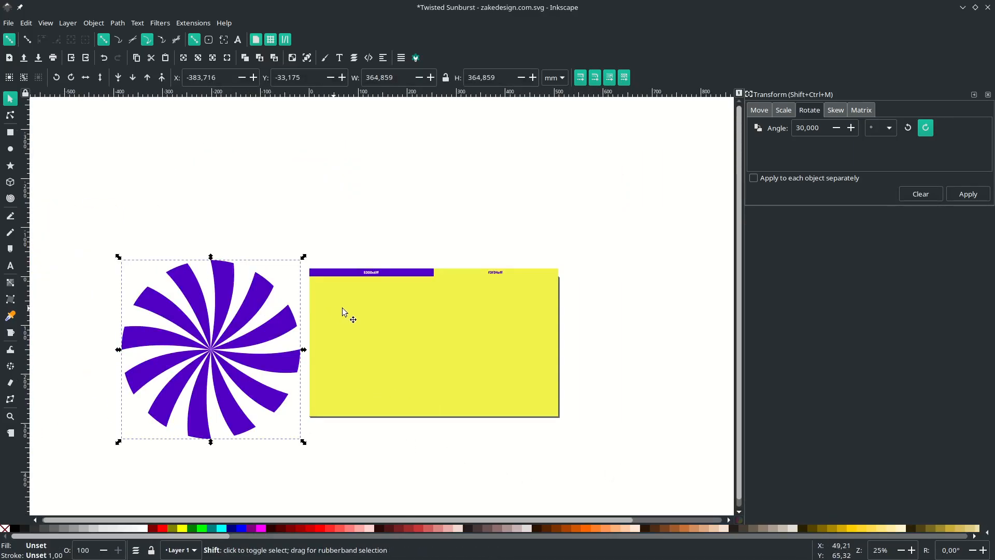
{"action": "left_click", "coordinate": [408, 338], "text": "shift"}
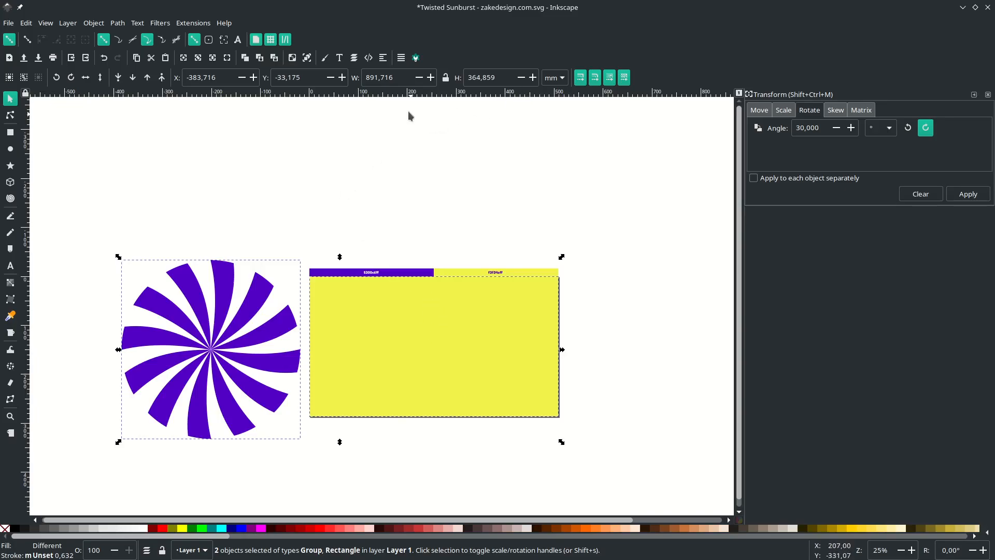
{"action": "left_click", "coordinate": [382, 60]}
{"action": "scroll", "coordinate": [933, 129], "scroll_direction": "up", "scroll_amount": 2}
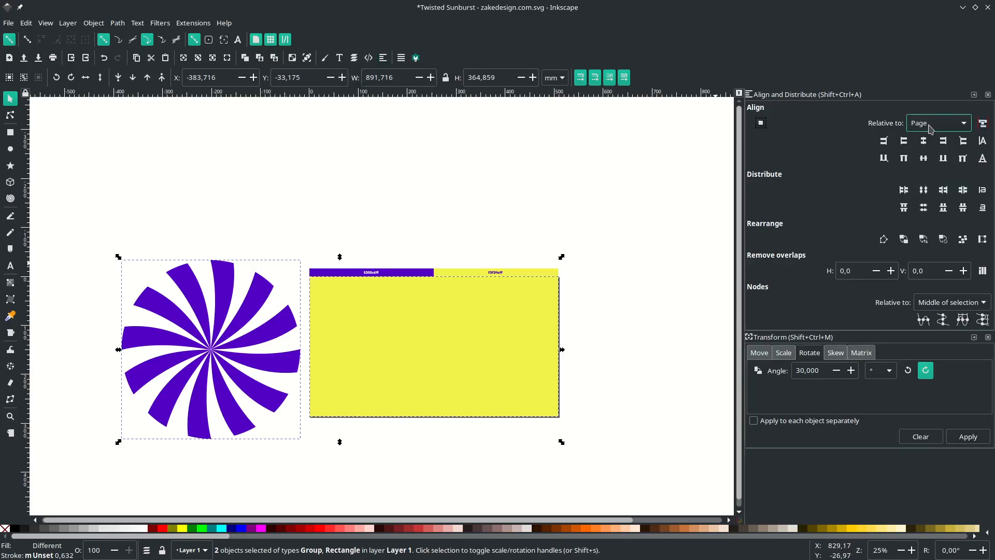
{"action": "left_click", "coordinate": [928, 129]}
{"action": "left_click", "coordinate": [927, 63]}
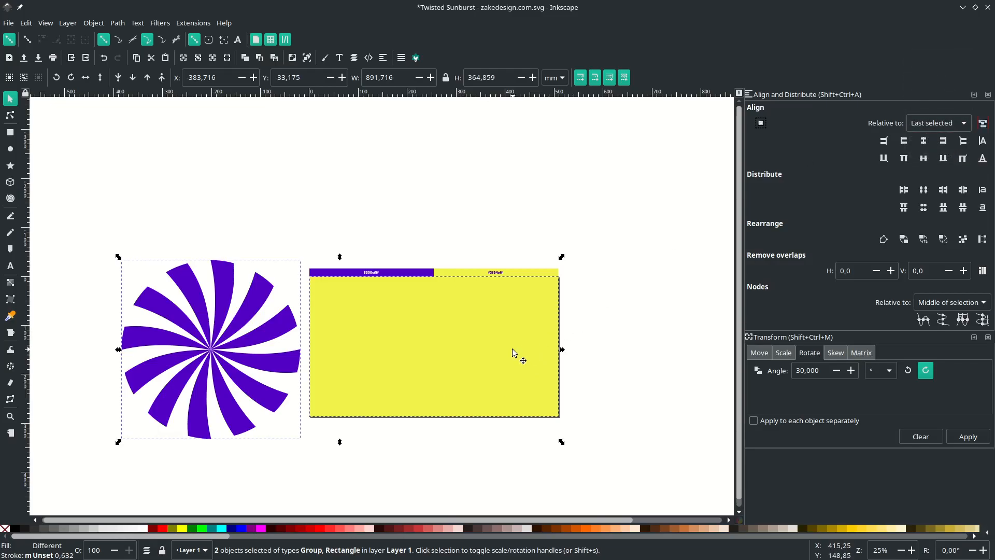
{"action": "left_click", "coordinate": [924, 141]}
{"action": "left_click", "coordinate": [923, 158]}
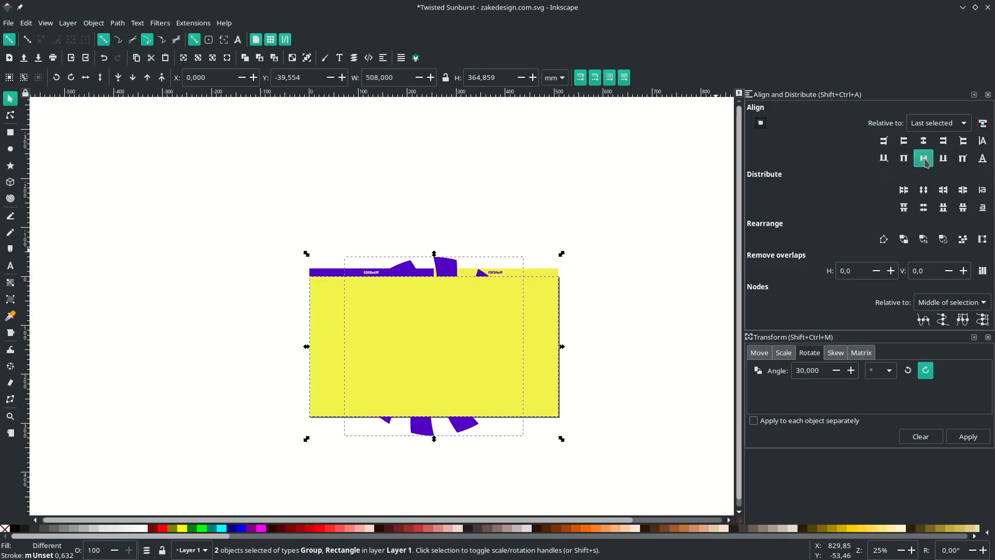
Step: Lower the yellow rectangle to the bottom so it lies behind the sunburst
{"action": "key", "text": "Escape"}
{"action": "left_click", "coordinate": [470, 332]}
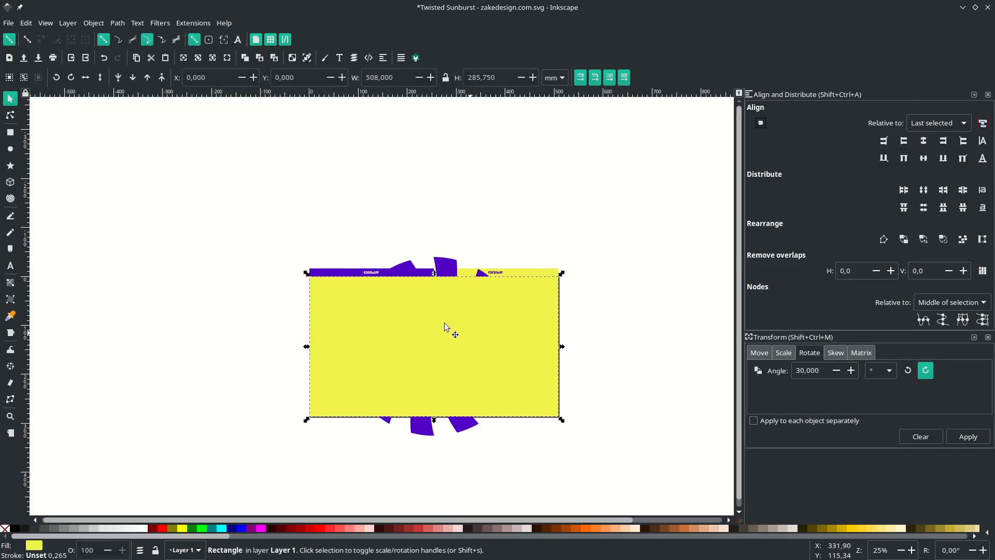
{"action": "left_click", "coordinate": [122, 78]}
{"action": "key", "text": "Escape"}
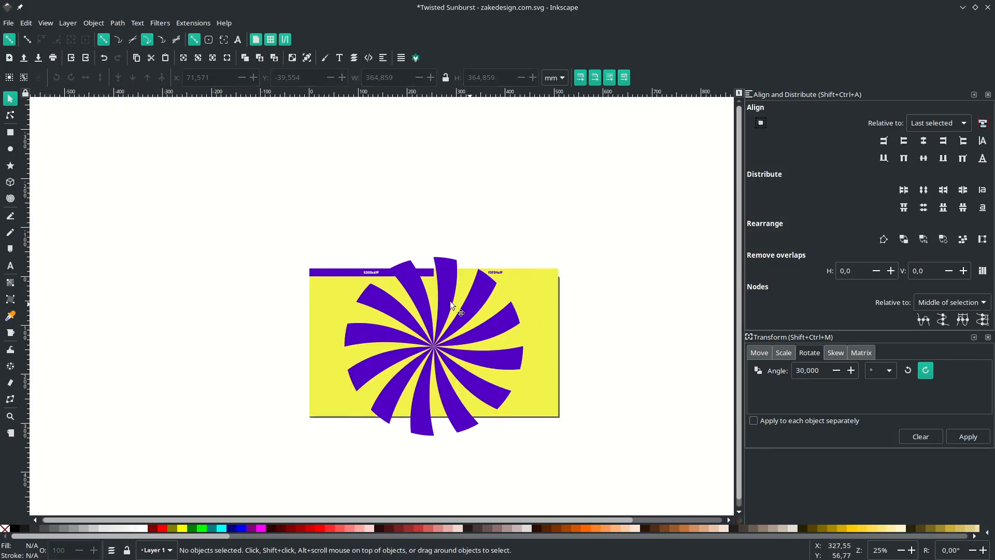
Step: Scale the sunburst proportionally around its centre to about 649 mm wide, extending past the page
{"action": "left_click", "coordinate": [470, 301]}
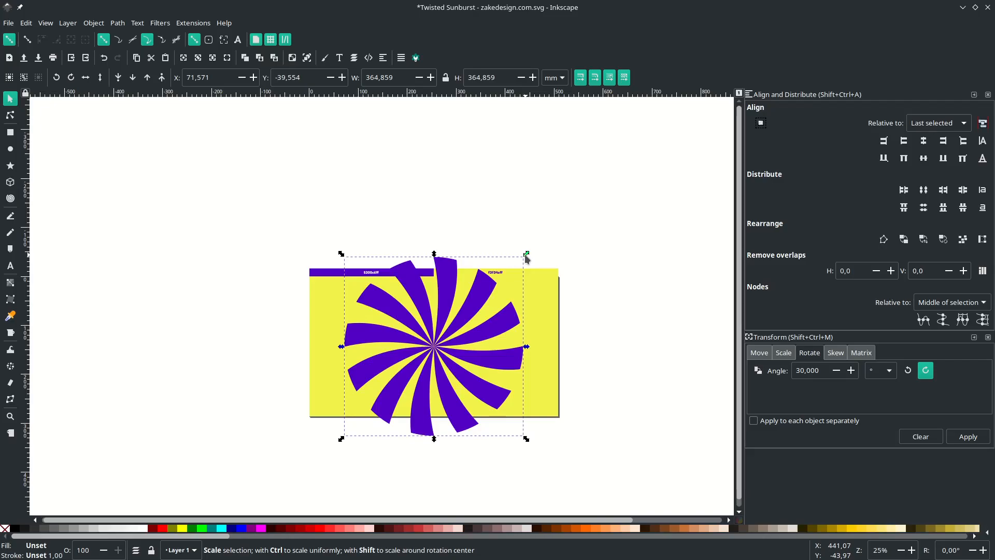
{"action": "left_click_drag", "start_coordinate": [526, 254], "coordinate": [707, 186]}
{"action": "key", "text": "Escape"}
{"action": "scroll", "coordinate": [543, 361], "scroll_direction": "down", "scroll_amount": 2}
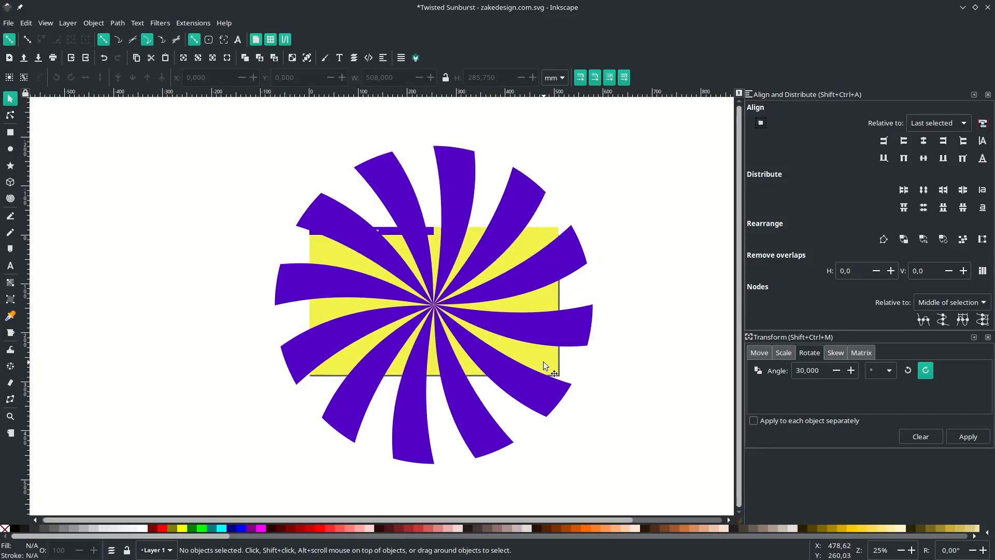
Step: Clip the sunburst to the page with a duplicate of the yellow rectangle raised to the top
{"action": "left_click", "coordinate": [548, 369]}
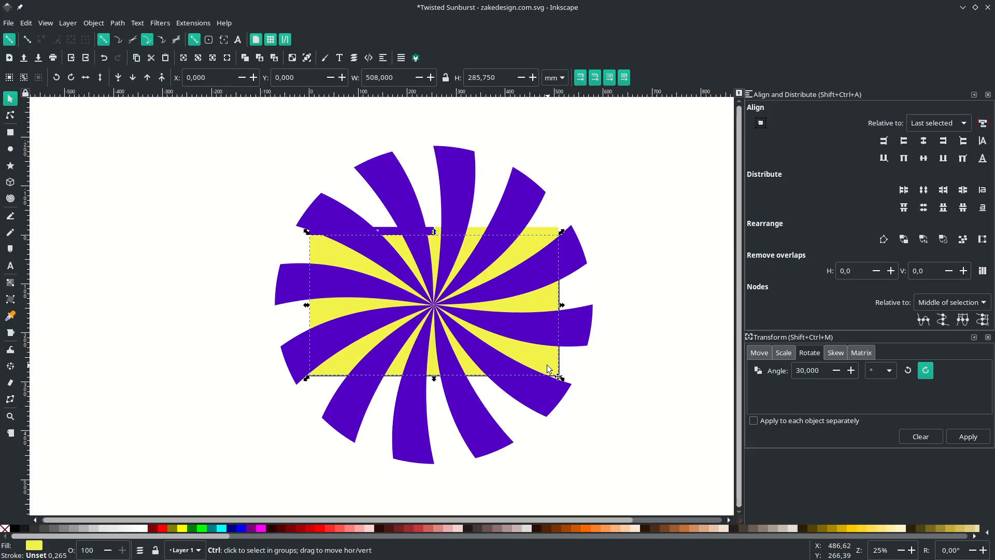
{"action": "key", "text": "Home"}
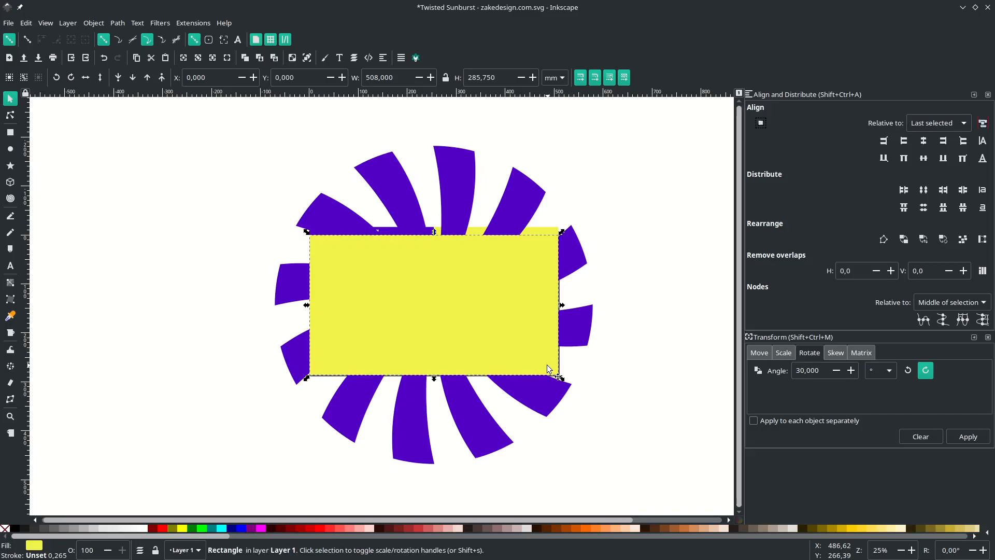
{"action": "left_click", "coordinate": [541, 405], "text": "shift"}
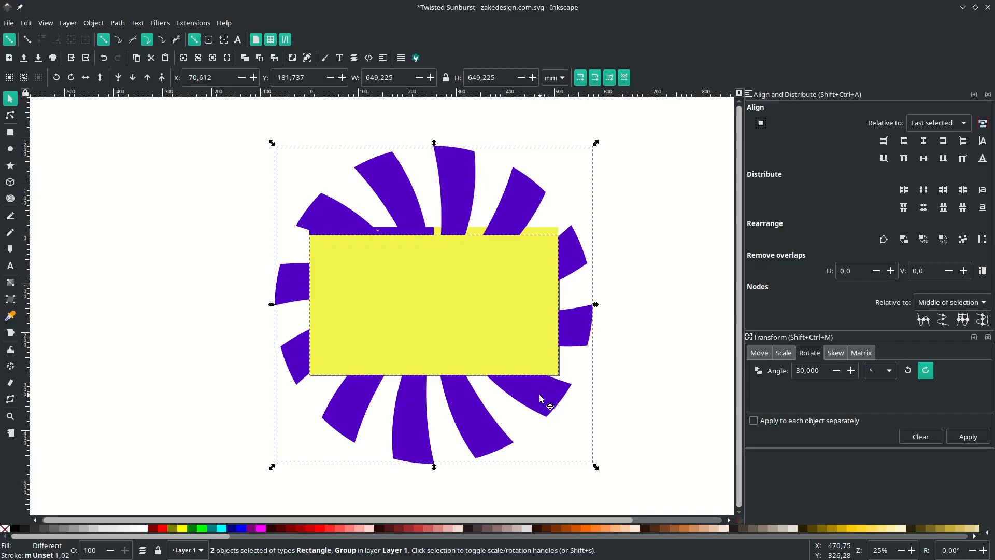
{"action": "right_click", "coordinate": [541, 402]}
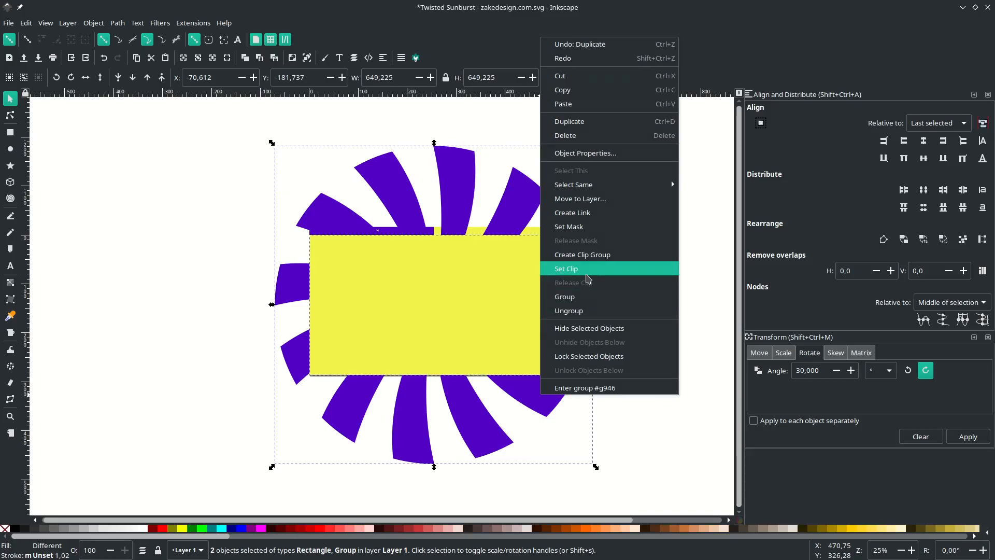
{"action": "left_click", "coordinate": [588, 279]}
{"action": "left_click", "coordinate": [591, 326]}
{"action": "scroll", "coordinate": [561, 328], "scroll_direction": "up", "scroll_amount": 1}
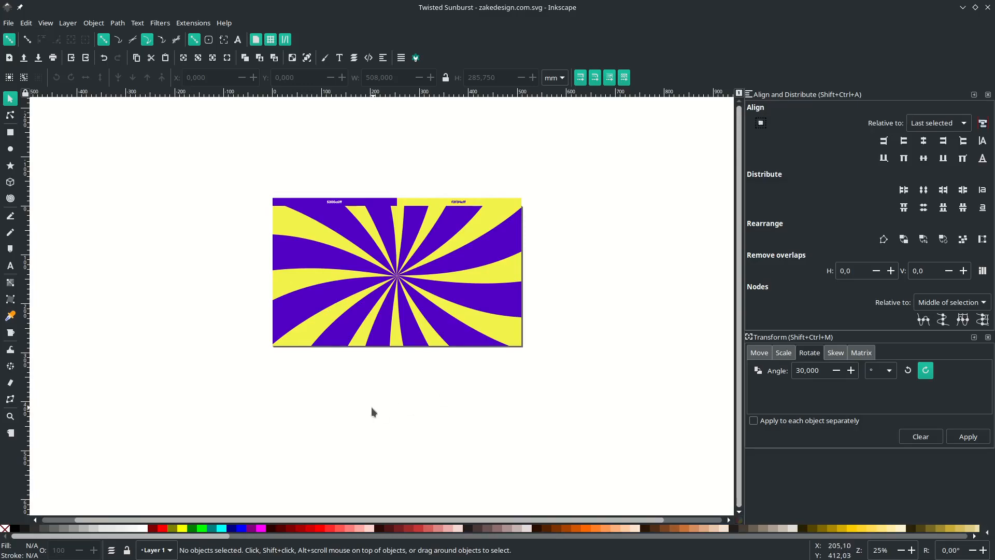
Step: Add the text "TWIST" on the empty canvas below the page and select all of its letters
{"action": "key", "text": "t"}
{"action": "left_click", "coordinate": [395, 407]}
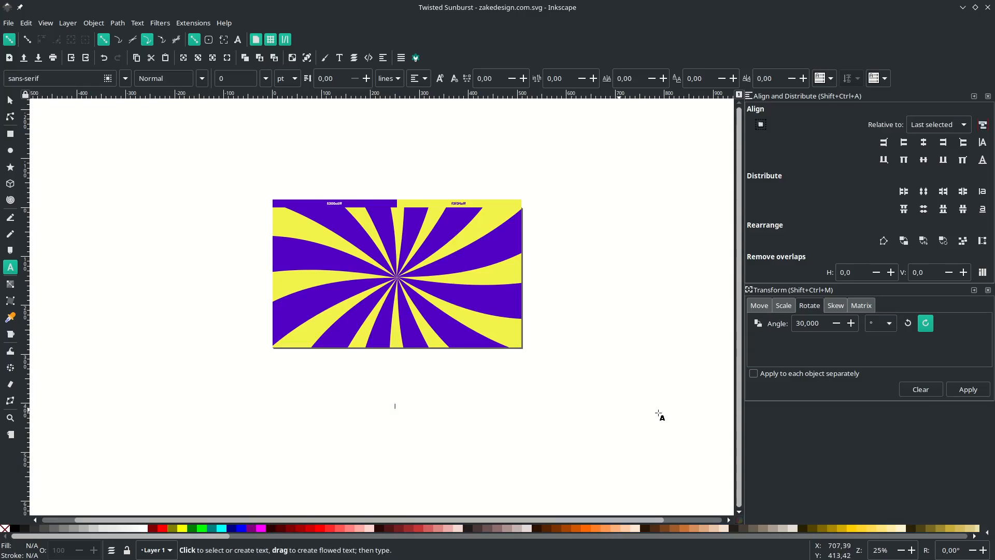
{"action": "scroll", "coordinate": [395, 410], "scroll_direction": "up", "scroll_amount": 6}
{"action": "type", "text": "TWIST"}
{"action": "key", "text": "ctrl+a"}
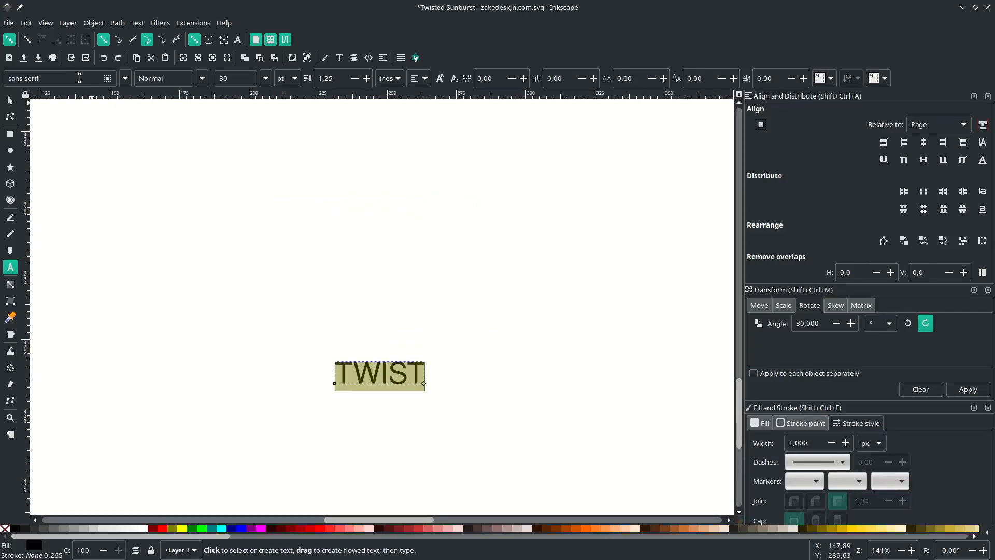
Step: Set the TWIST text's font to Panton with the Italic style
{"action": "left_click", "coordinate": [51, 78]}
{"action": "type", "text": "PAN"}
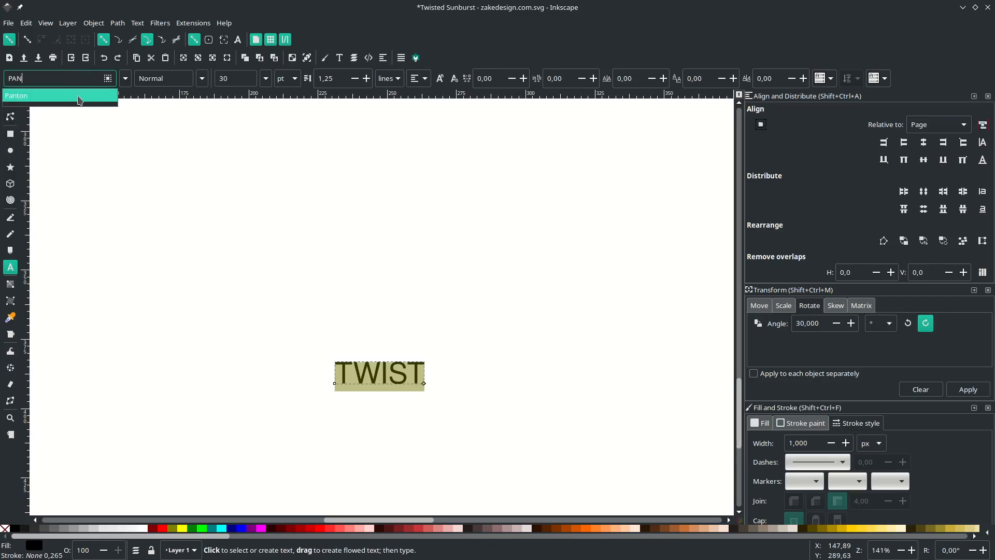
{"action": "left_click", "coordinate": [77, 96]}
{"action": "left_click", "coordinate": [201, 84]}
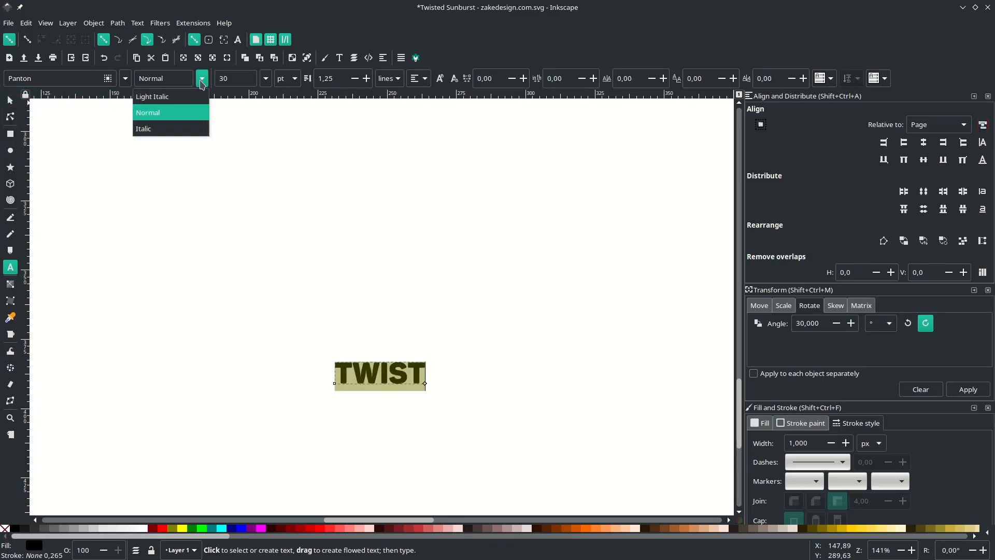
{"action": "left_click", "coordinate": [188, 129]}
{"action": "key", "text": "F1"}
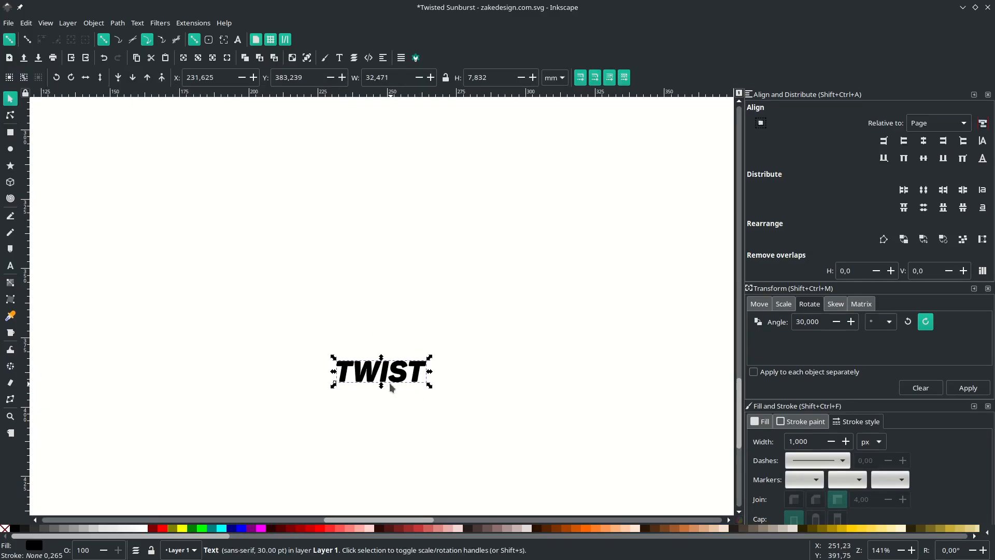
Step: Enlarge the TWIST text proportionally to about 282 mm wide below the page
{"action": "key", "text": "ctrl+z"}
{"action": "scroll", "coordinate": [430, 395], "scroll_direction": "down", "scroll_amount": 4}
{"action": "left_click_drag", "start_coordinate": [432, 394], "coordinate": [519, 427]}
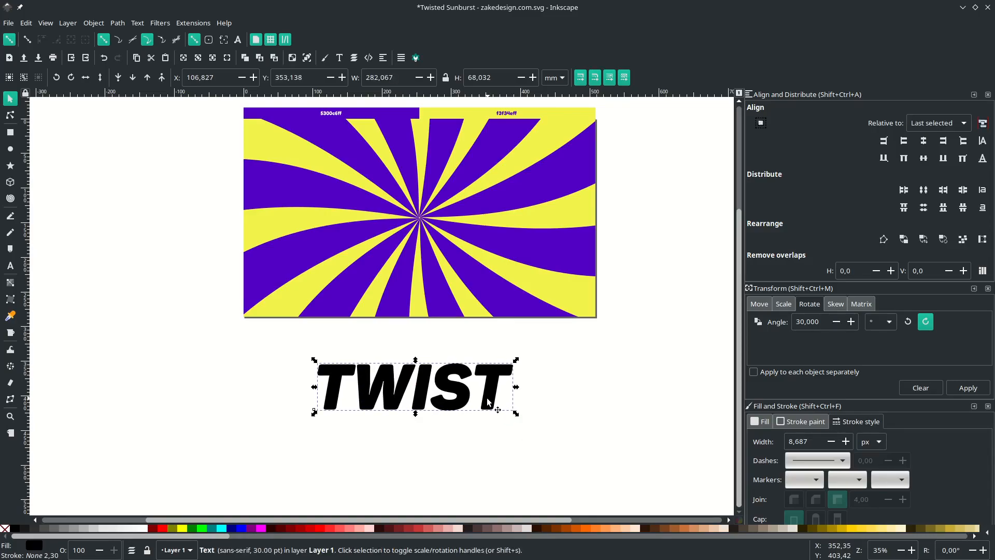
Step: Centre the TWIST text on both axes relative to the page
{"action": "left_click", "coordinate": [956, 126]}
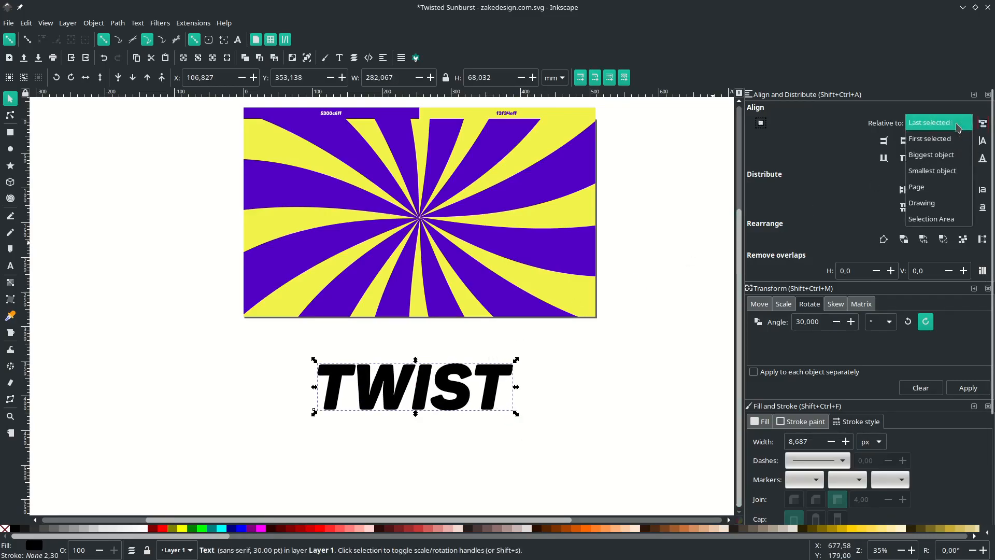
{"action": "left_click", "coordinate": [927, 187]}
{"action": "left_click", "coordinate": [925, 147]}
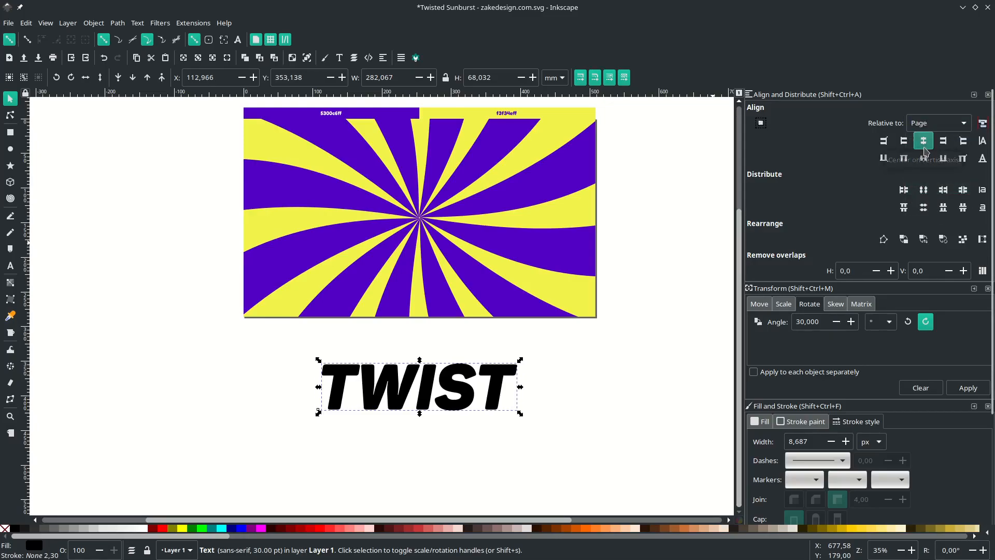
{"action": "left_click", "coordinate": [924, 158]}
Step: Scale the TWIST text down proportionally around its centre to about 210 mm wide
{"action": "scroll", "coordinate": [497, 310], "scroll_direction": "up", "scroll_amount": 2}
{"action": "left_click_drag", "start_coordinate": [543, 351], "coordinate": [492, 343]}
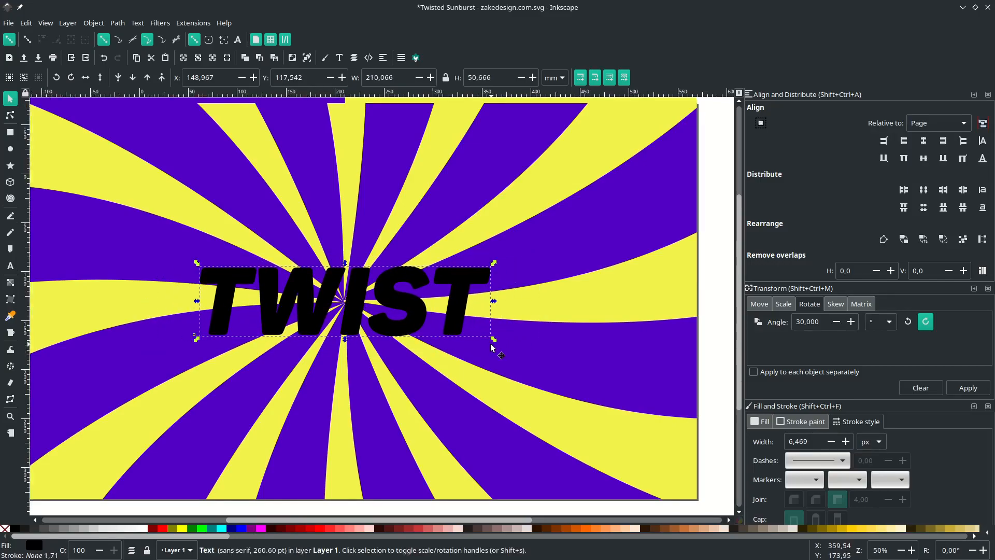
{"action": "scroll", "coordinate": [492, 344], "scroll_direction": "down", "scroll_amount": 1}
{"action": "scroll", "coordinate": [492, 344], "scroll_direction": "left", "scroll_amount": 2}
{"action": "scroll", "coordinate": [492, 344], "scroll_direction": "right", "scroll_amount": 2}
{"action": "key", "text": "Escape"}
{"action": "scroll", "coordinate": [456, 321], "scroll_direction": "left", "scroll_amount": 1}
{"action": "scroll", "coordinate": [467, 306], "scroll_direction": "down", "scroll_amount": 1}
{"action": "scroll", "coordinate": [472, 288], "scroll_direction": "up", "scroll_amount": 1}
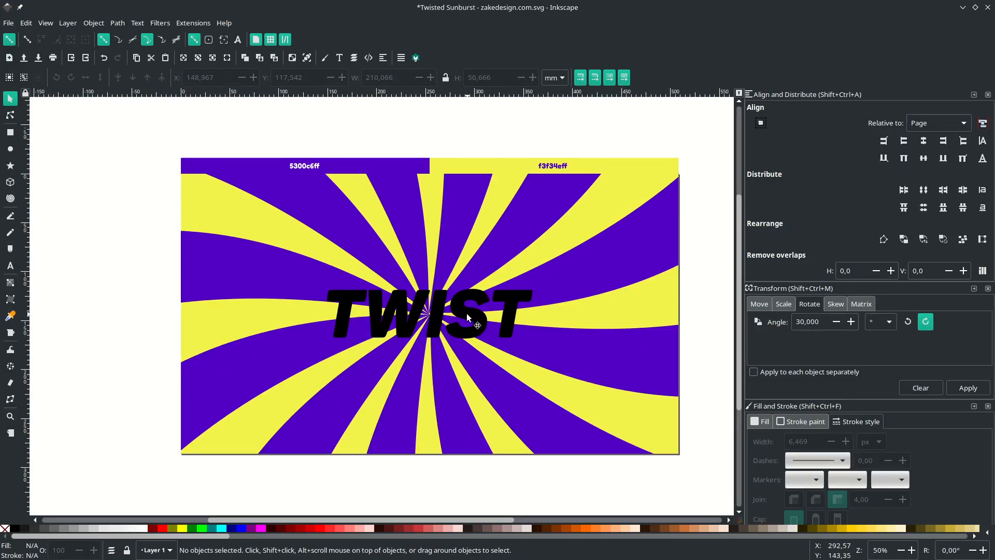
Step: Fill the TWIST text with the sampled purple 5300c6, and swap its fill and stroke
{"action": "left_click", "coordinate": [466, 315]}
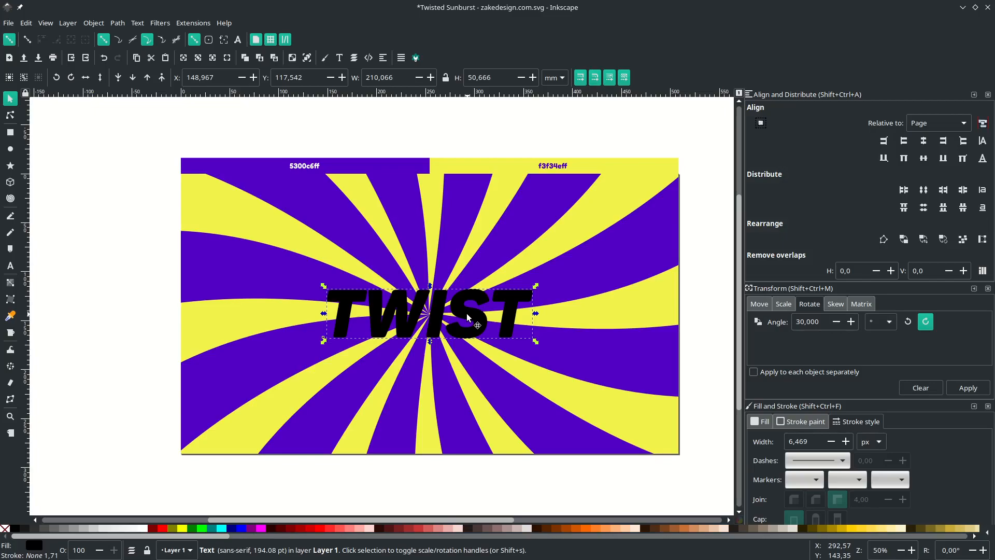
{"action": "scroll", "coordinate": [467, 313], "scroll_direction": "right", "scroll_amount": 1}
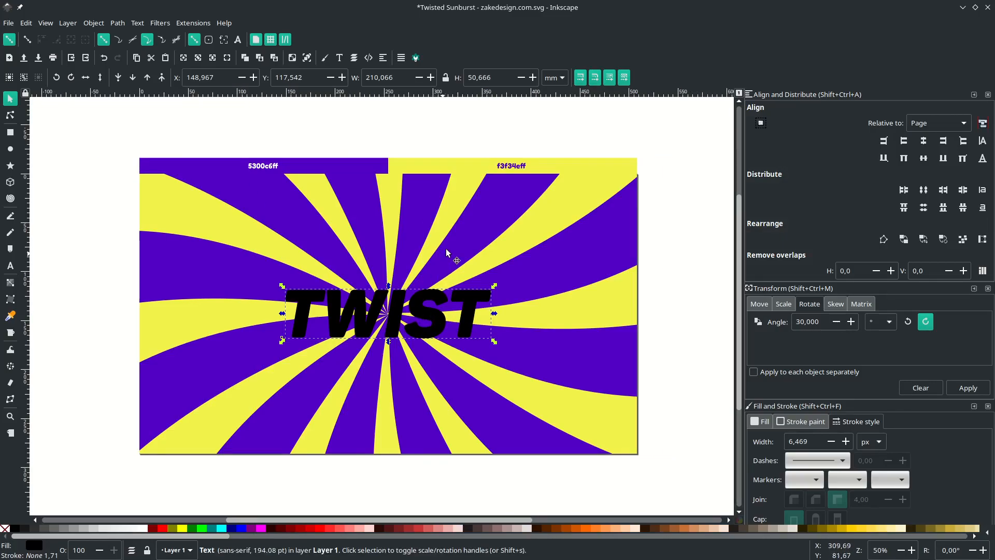
{"action": "key", "text": "d"}
{"action": "left_click", "coordinate": [205, 439]}
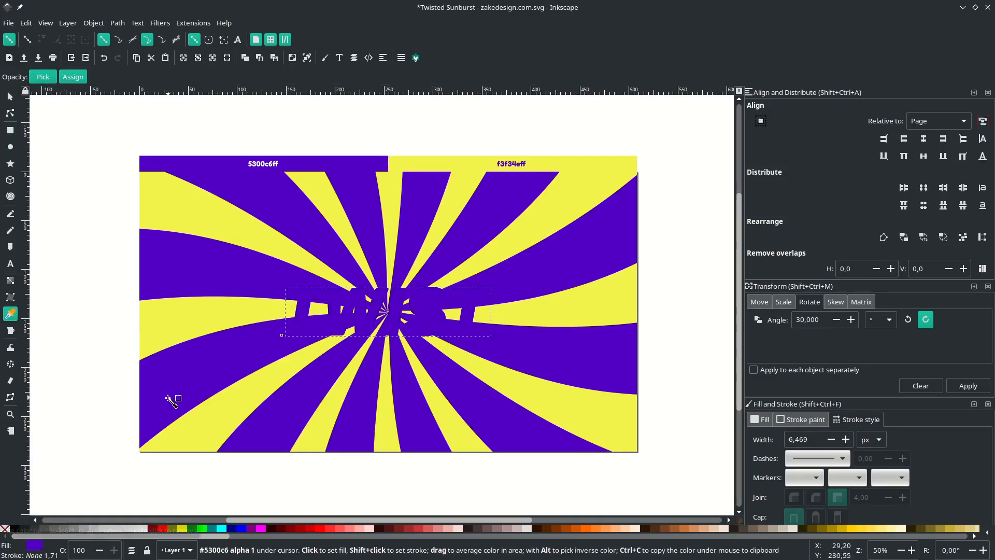
{"action": "right_click", "coordinate": [40, 548]}
{"action": "left_click", "coordinate": [75, 495]}
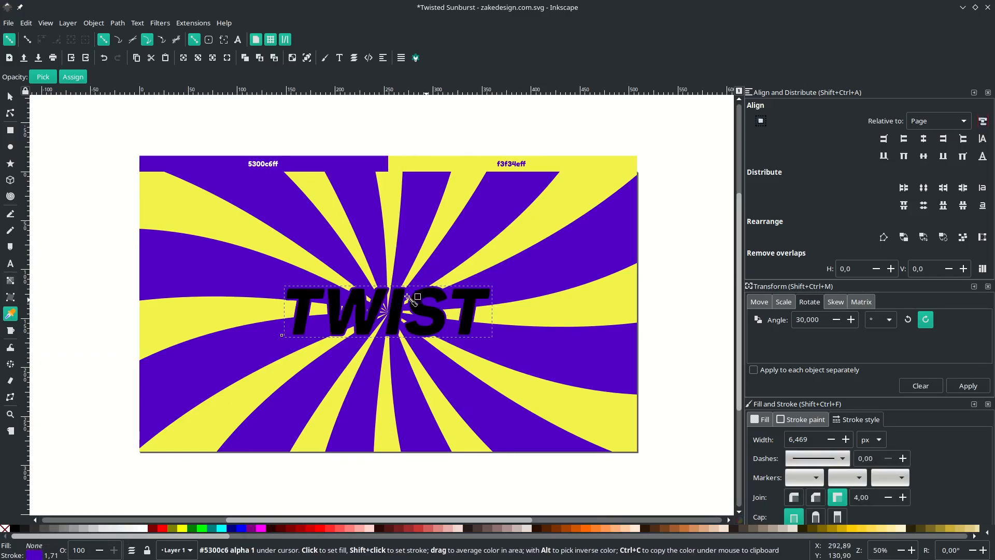
Step: Set the stroke width of the purple-outlined TWIST text to 80 px
{"action": "left_click", "coordinate": [324, 58]}
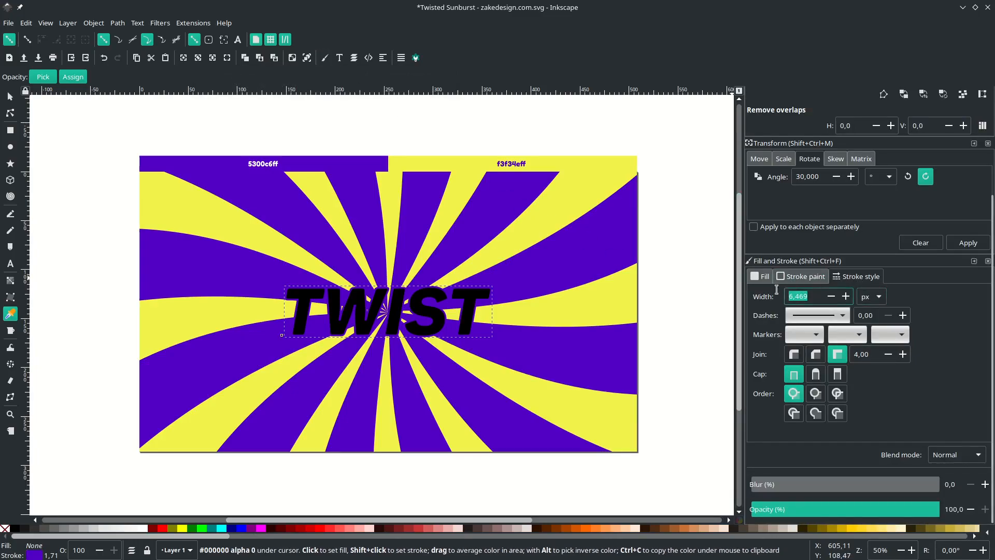
{"action": "type", "text": "8"}
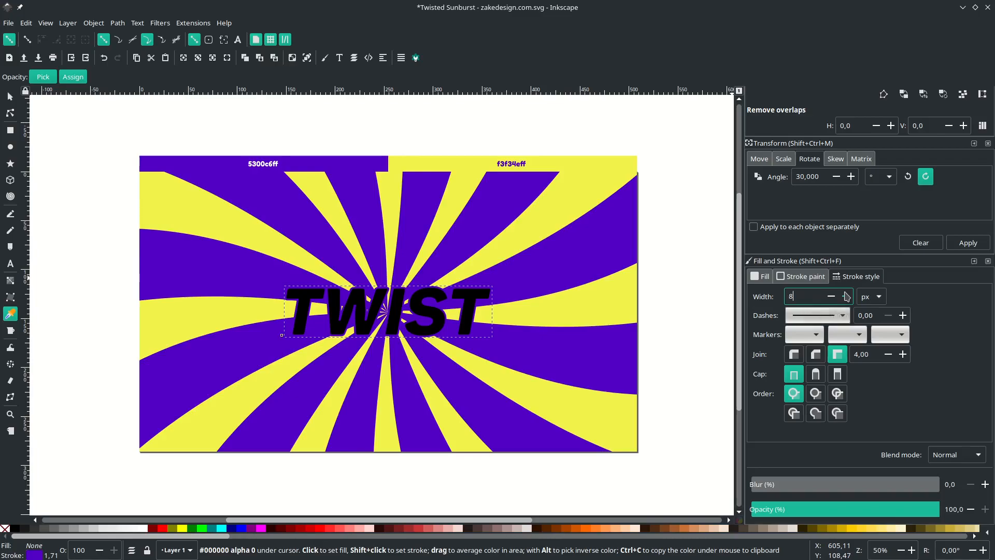
{"action": "type", "text": "0"}
{"action": "key", "text": "Return"}
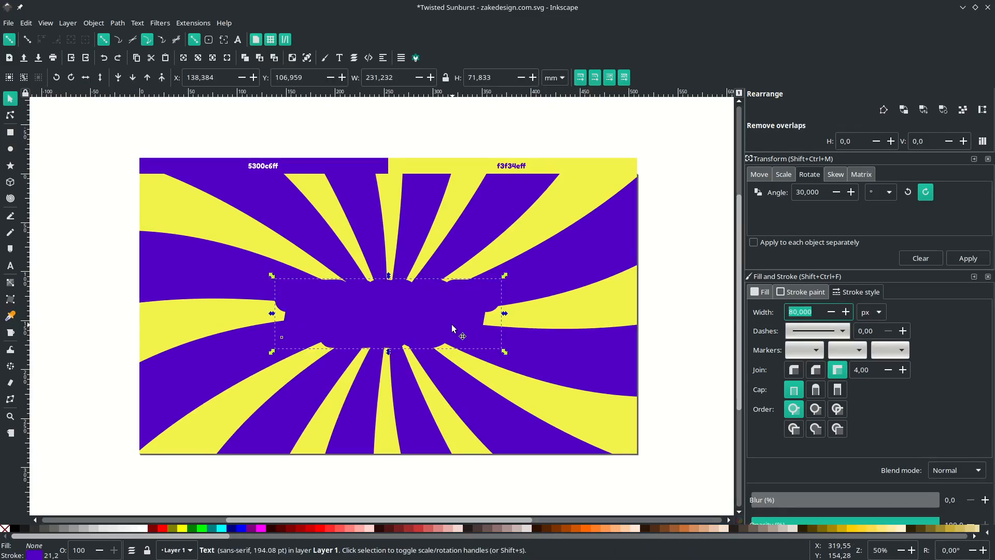
Step: Darken the outlined text's stroke to lightness 30 (400098ff) and lower it one step beneath the black TWIST text
{"action": "left_click", "coordinate": [813, 292]}
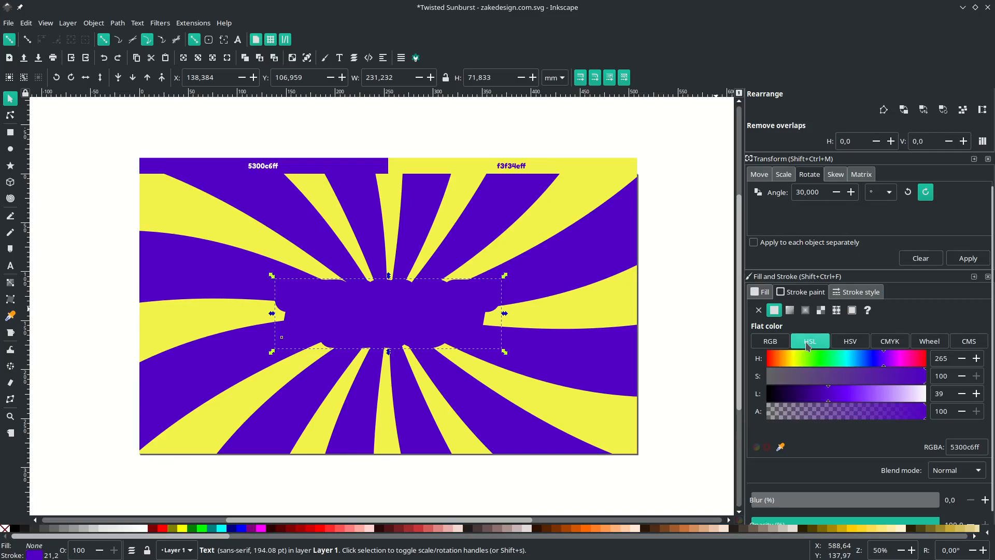
{"action": "left_click_drag", "start_coordinate": [827, 402], "coordinate": [814, 398]}
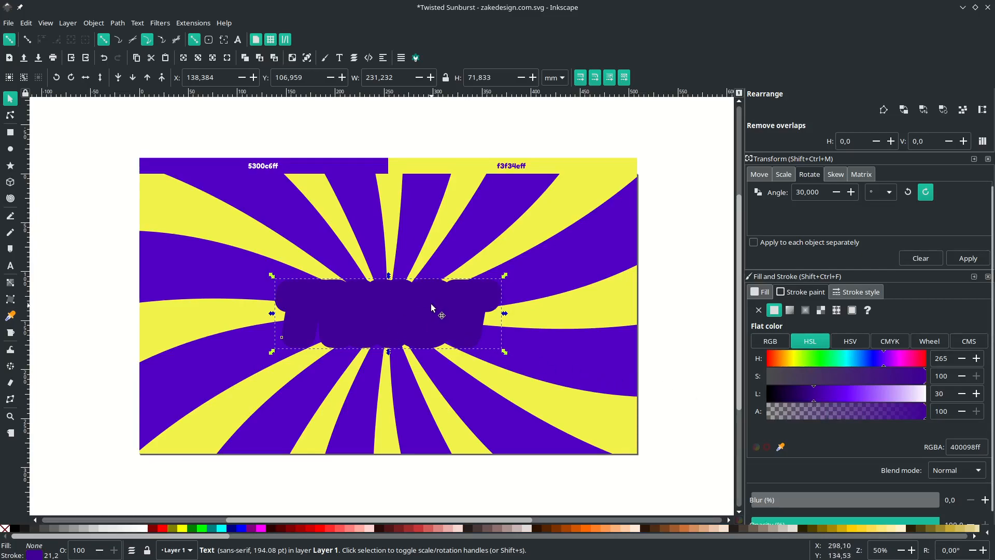
{"action": "left_click", "coordinate": [413, 308]}
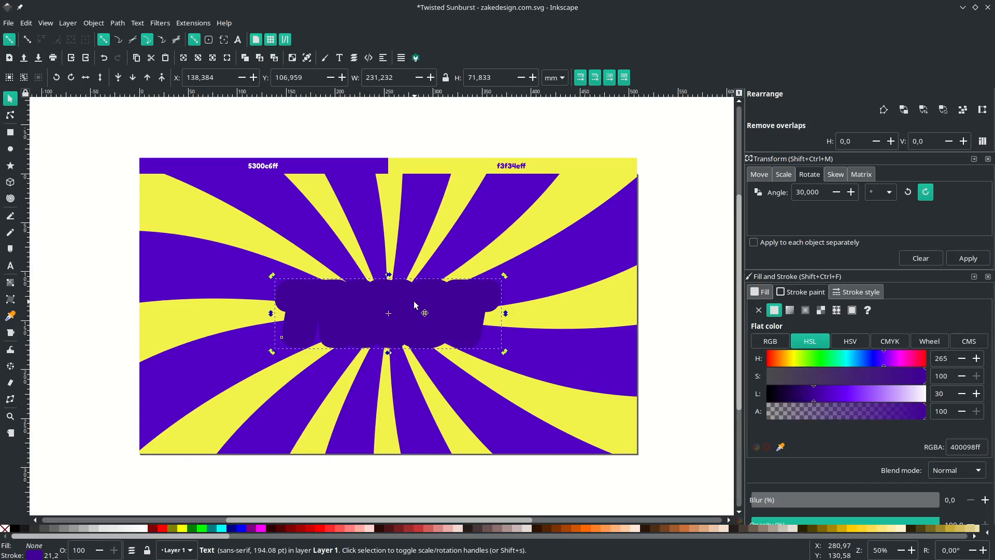
{"action": "left_click", "coordinate": [133, 79]}
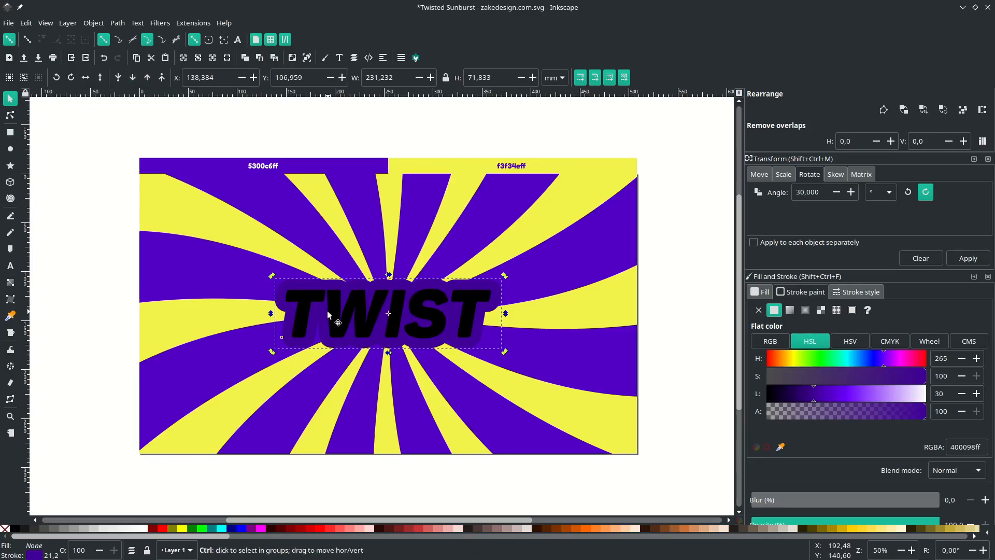
Step: Fill the front TWIST text with white and save the document
{"action": "scroll", "coordinate": [328, 310], "scroll_direction": "down", "scroll_amount": 2}
{"action": "scroll", "coordinate": [332, 311], "scroll_direction": "up", "scroll_amount": 1}
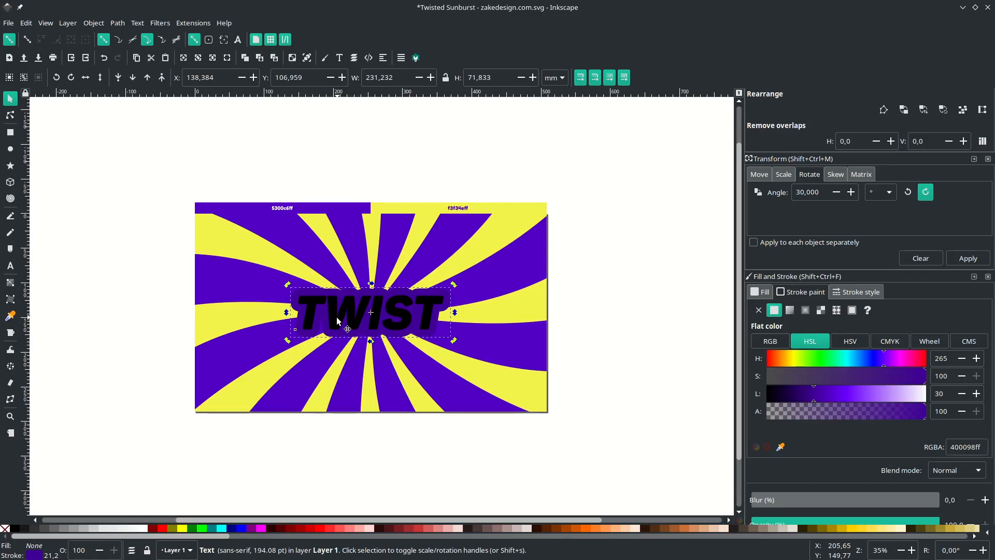
{"action": "left_click", "coordinate": [337, 317]}
{"action": "left_click", "coordinate": [147, 531]}
{"action": "left_click", "coordinate": [305, 460]}
{"action": "key", "text": "ctrl+s"}
{"action": "left_click", "coordinate": [389, 324]}
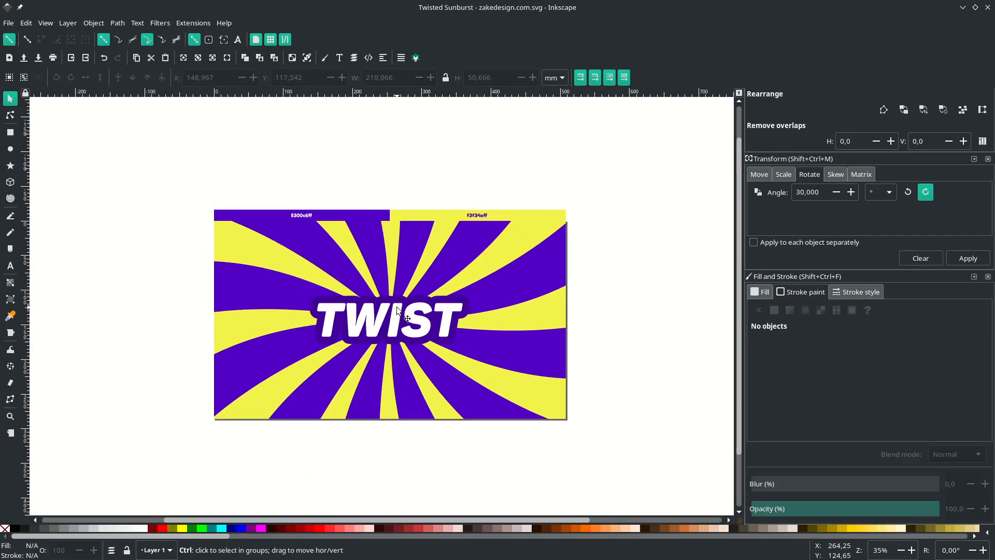
Step: Duplicate the dark purple outline, move the copy about 10 mm right and 10 mm down, and lower it beneath the white text
{"action": "key", "text": "1"}
{"action": "key", "text": "ctrl"}
{"action": "key", "text": "ctrl"}
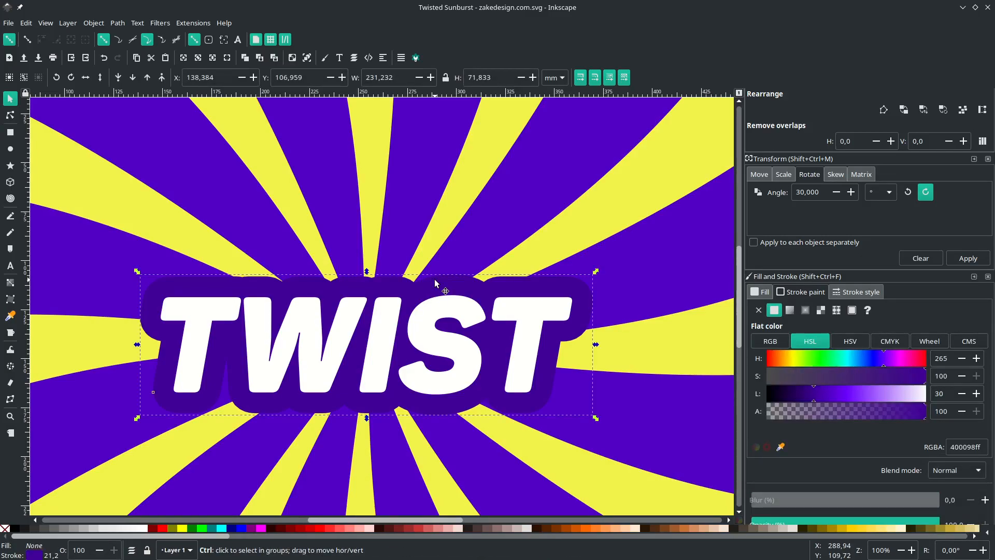
{"action": "left_click_drag", "start_coordinate": [434, 282], "coordinate": [457, 309]}
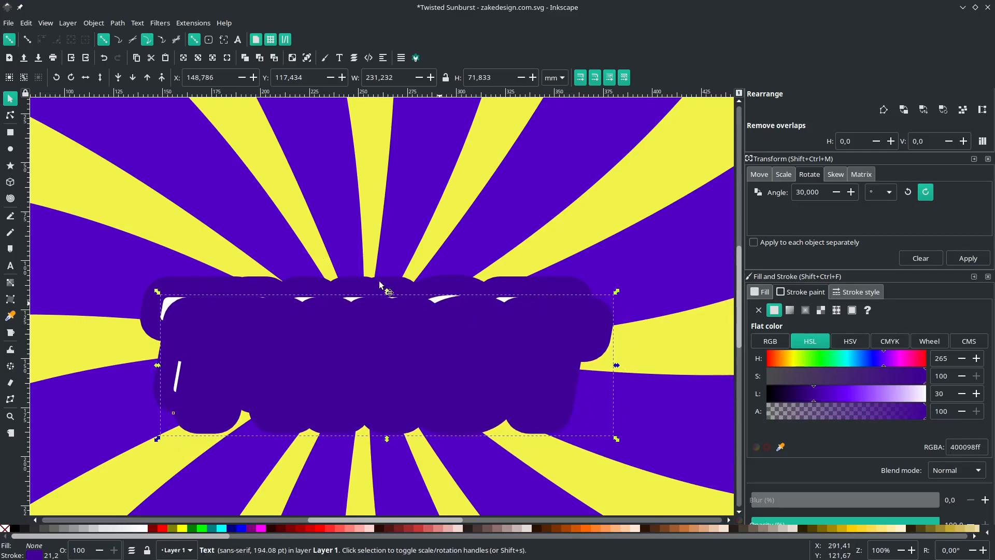
{"action": "left_click", "coordinate": [133, 78]}
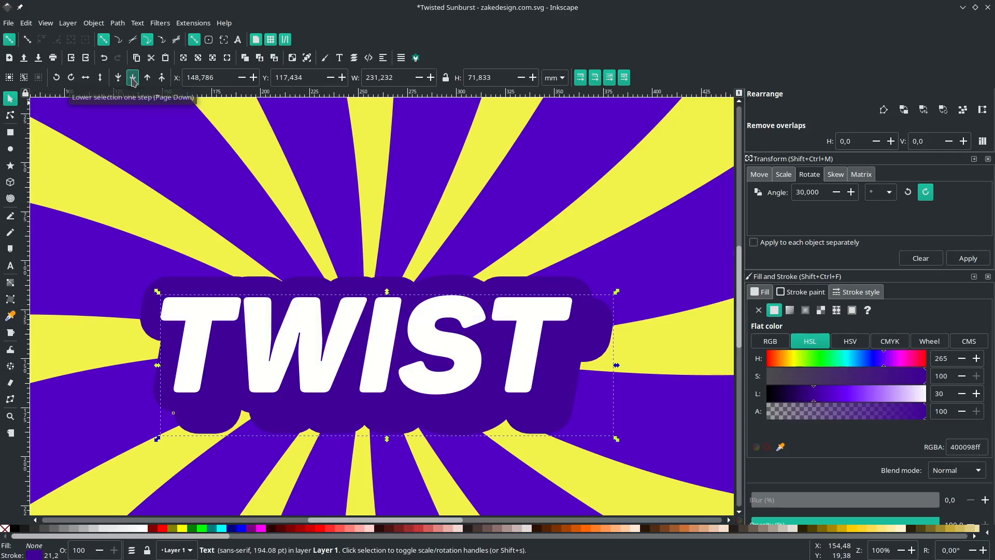
{"action": "key", "text": "Escape"}
Step: Draw a closed pen path with a curved outer edge bridging the notch between the two offset outlines at the final T's upper-right corner
{"action": "scroll", "coordinate": [498, 298], "scroll_direction": "up", "scroll_amount": 1}
{"action": "scroll", "coordinate": [499, 298], "scroll_direction": "down", "scroll_amount": 5}
{"action": "scroll", "coordinate": [499, 299], "scroll_direction": "right", "scroll_amount": 8}
{"action": "scroll", "coordinate": [498, 297], "scroll_direction": "up", "scroll_amount": 6}
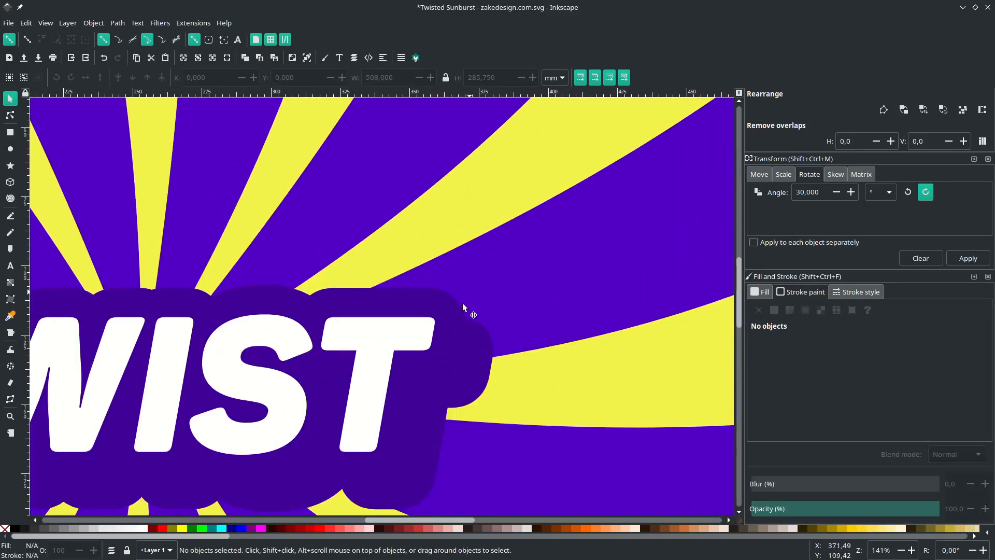
{"action": "scroll", "coordinate": [456, 307], "scroll_direction": "down", "scroll_amount": 2}
{"action": "scroll", "coordinate": [446, 259], "scroll_direction": "up", "scroll_amount": 2}
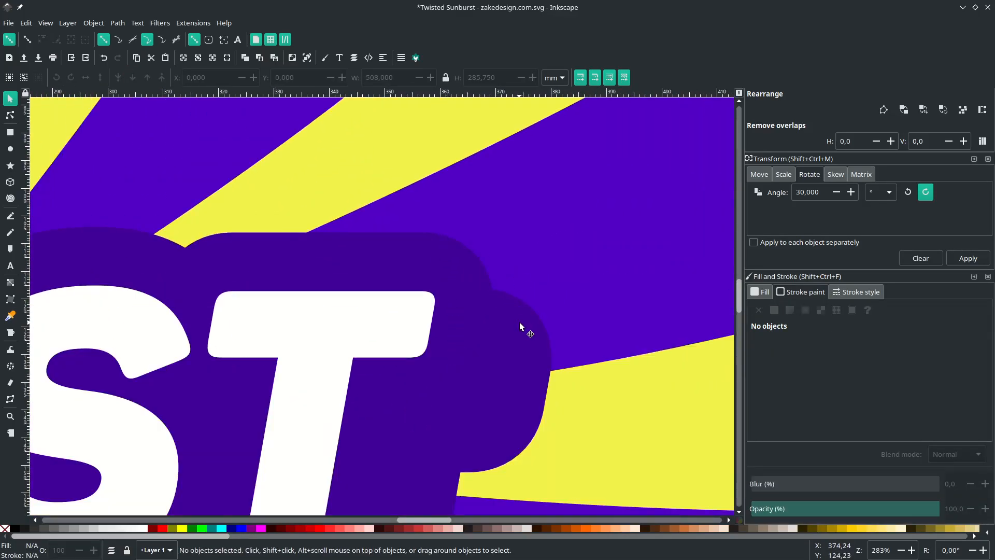
{"action": "scroll", "coordinate": [518, 327], "scroll_direction": "down", "scroll_amount": 2}
{"action": "scroll", "coordinate": [515, 344], "scroll_direction": "left", "scroll_amount": 3}
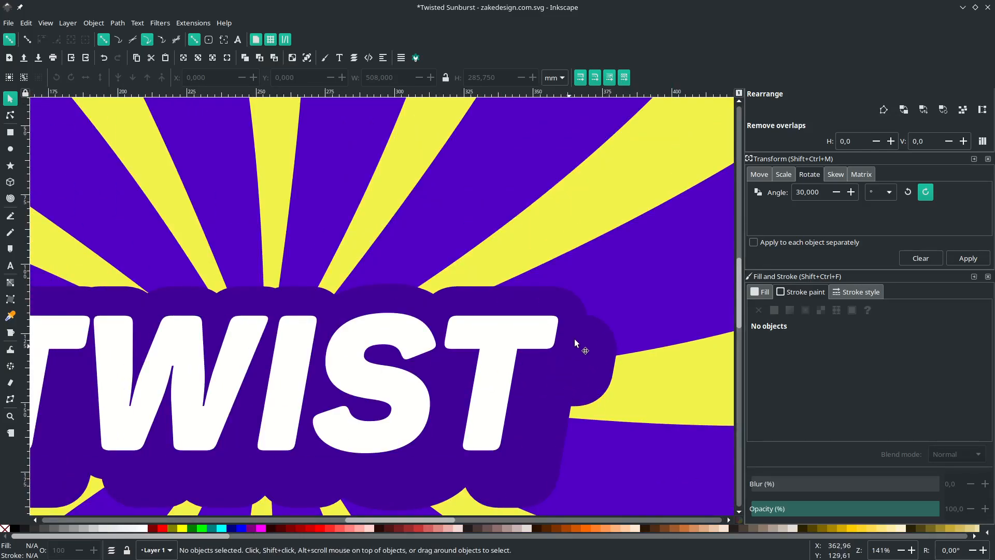
{"action": "key", "text": "b"}
{"action": "scroll", "coordinate": [519, 316], "scroll_direction": "up", "scroll_amount": 4}
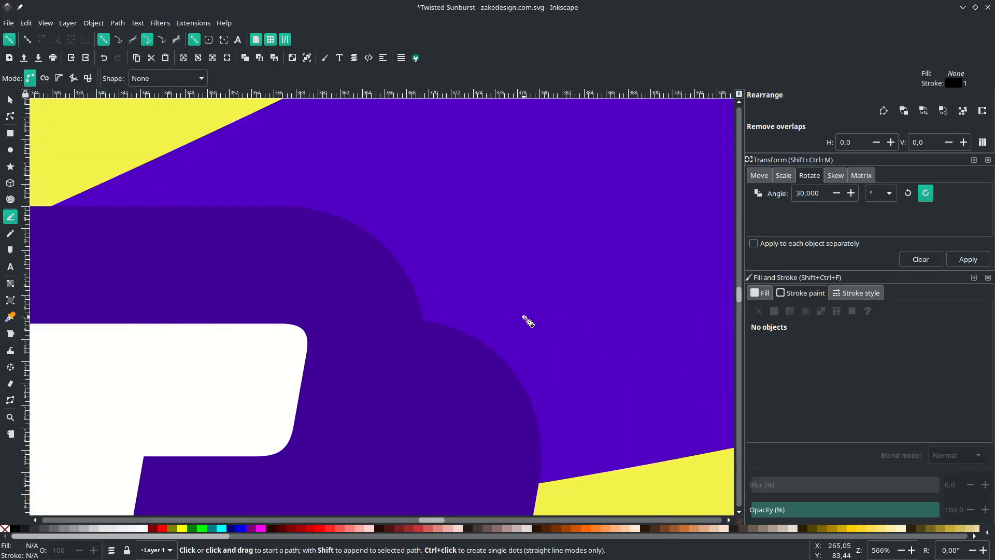
{"action": "scroll", "coordinate": [527, 320], "scroll_direction": "right", "scroll_amount": 2}
{"action": "left_click_drag", "start_coordinate": [255, 208], "coordinate": [260, 130]}
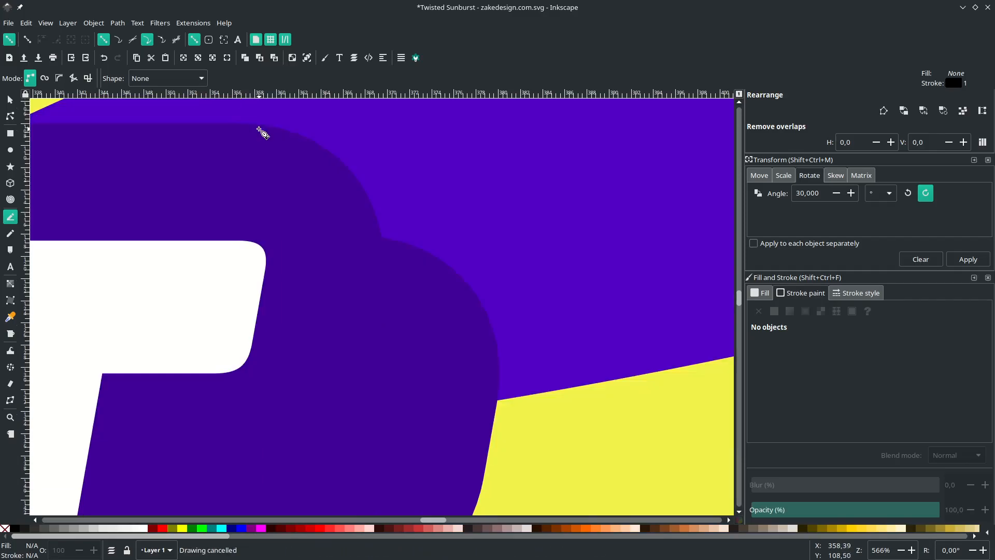
{"action": "key", "text": "Escape"}
{"action": "left_click", "coordinate": [249, 124]}
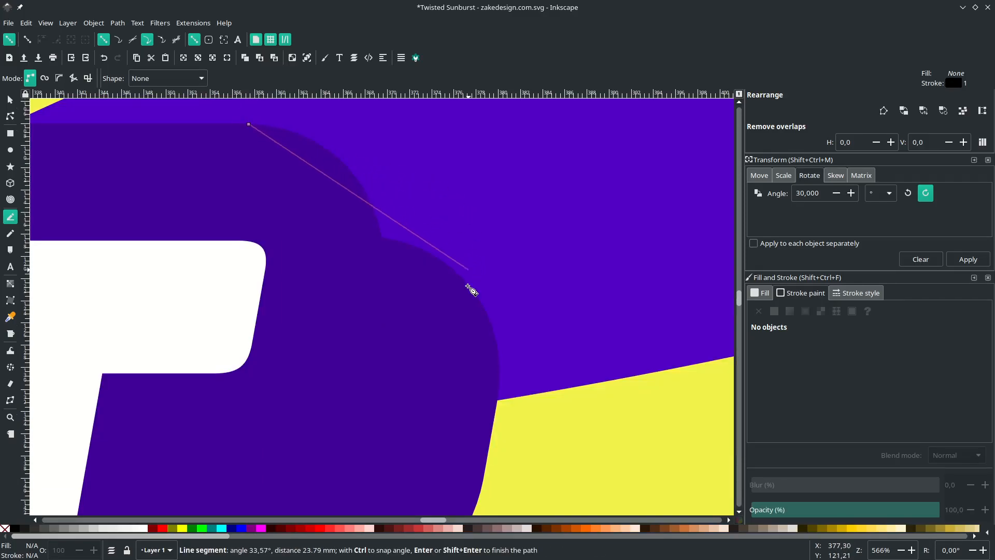
{"action": "left_click_drag", "start_coordinate": [489, 322], "coordinate": [450, 372]}
{"action": "left_click_drag", "start_coordinate": [420, 338], "coordinate": [420, 338]}
{"action": "left_click", "coordinate": [347, 297]}
{"action": "left_click", "coordinate": [313, 221]}
{"action": "left_click", "coordinate": [249, 124]}
Step: Fill the corner patch with the dark purple 400098 sampled from the outline and remove its stroke
{"action": "key", "text": "d"}
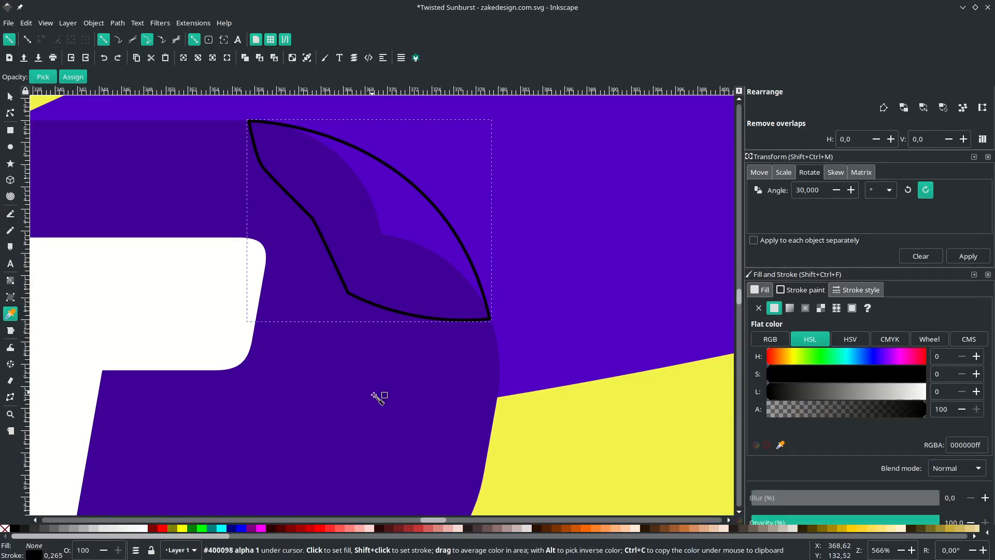
{"action": "left_click", "coordinate": [387, 385]}
{"action": "right_click", "coordinate": [35, 555]}
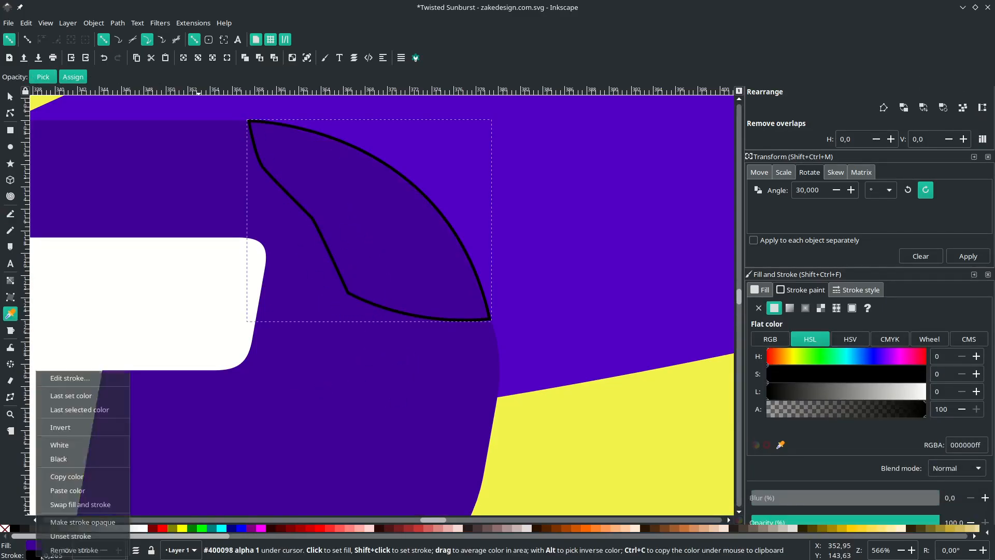
{"action": "left_click", "coordinate": [56, 550]}
Step: Draw a small closed patch over the notch along the lower edge of the dark title outline and fill it with the sampled dark purple
{"action": "scroll", "coordinate": [303, 339], "scroll_direction": "down", "scroll_amount": 5}
{"action": "scroll", "coordinate": [298, 342], "scroll_direction": "down", "scroll_amount": 1}
{"action": "scroll", "coordinate": [299, 399], "scroll_direction": "left", "scroll_amount": 3}
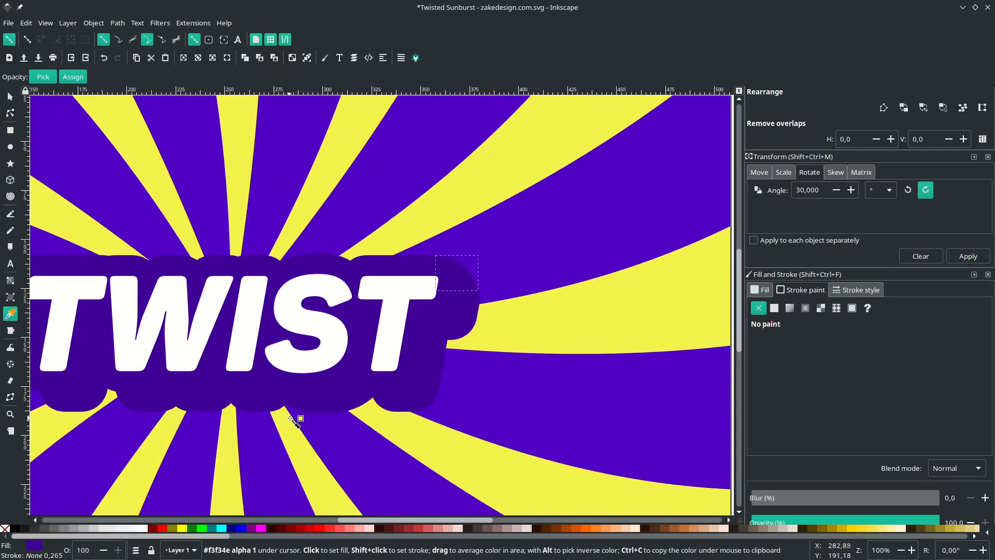
{"action": "key", "text": "s"}
{"action": "scroll", "coordinate": [327, 408], "scroll_direction": "left", "scroll_amount": 4}
{"action": "left_click", "coordinate": [310, 406]}
{"action": "scroll", "coordinate": [267, 418], "scroll_direction": "up", "scroll_amount": 4}
{"action": "key", "text": "b"}
{"action": "left_click", "coordinate": [295, 304]}
{"action": "left_click_drag", "start_coordinate": [380, 385], "coordinate": [362, 308]}
{"action": "left_click", "coordinate": [362, 273]}
{"action": "left_click", "coordinate": [295, 304]}
{"action": "key", "text": "d"}
{"action": "left_click", "coordinate": [269, 337]}
Step: Draw a closed curved patch about 19 by 20 mm bridging the outlines' lower-left corner below the first T, in the outline's dark purple
{"action": "scroll", "coordinate": [257, 356], "scroll_direction": "up", "scroll_amount": 4}
{"action": "key", "text": "b"}
{"action": "left_click", "coordinate": [192, 182]}
{"action": "left_click_drag", "start_coordinate": [488, 406], "coordinate": [769, 509]}
{"action": "left_click", "coordinate": [424, 134]}
{"action": "left_click", "coordinate": [248, 217]}
{"action": "key", "text": "d"}
{"action": "scroll", "coordinate": [311, 394], "scroll_direction": "down", "scroll_amount": 6}
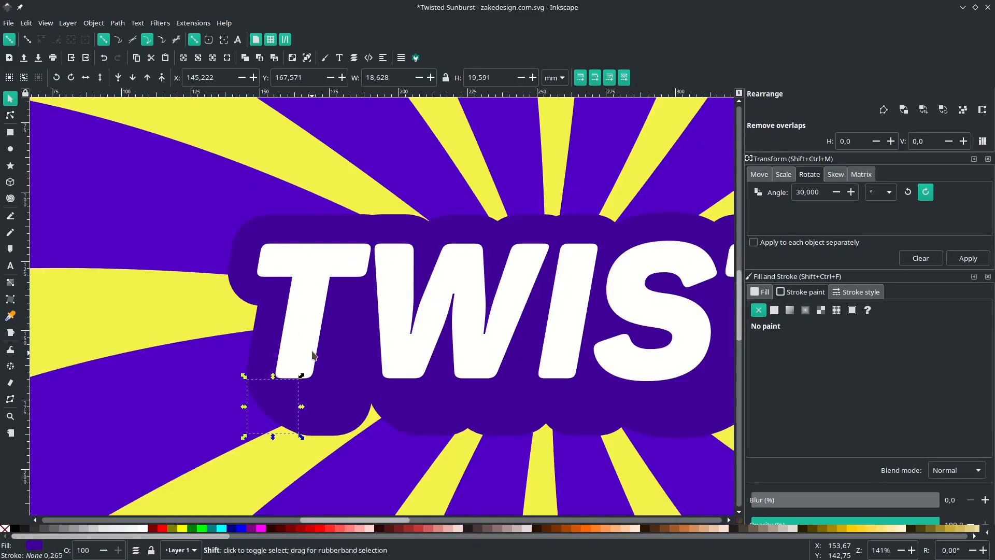